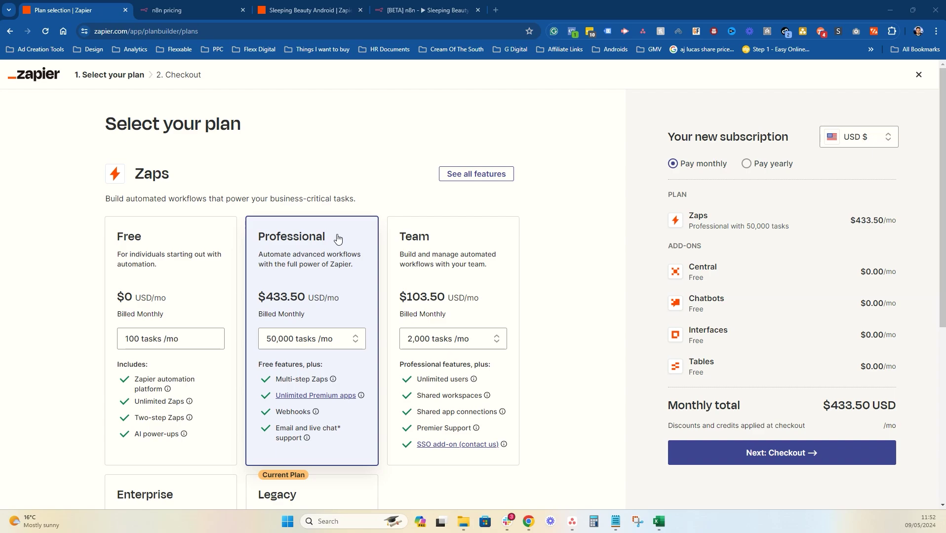
- Set Zapier Professional to 10,000 tasks a month, comparing yearly pricing before settling on monthly $193.50
scroll(328, 236, "down", 1)
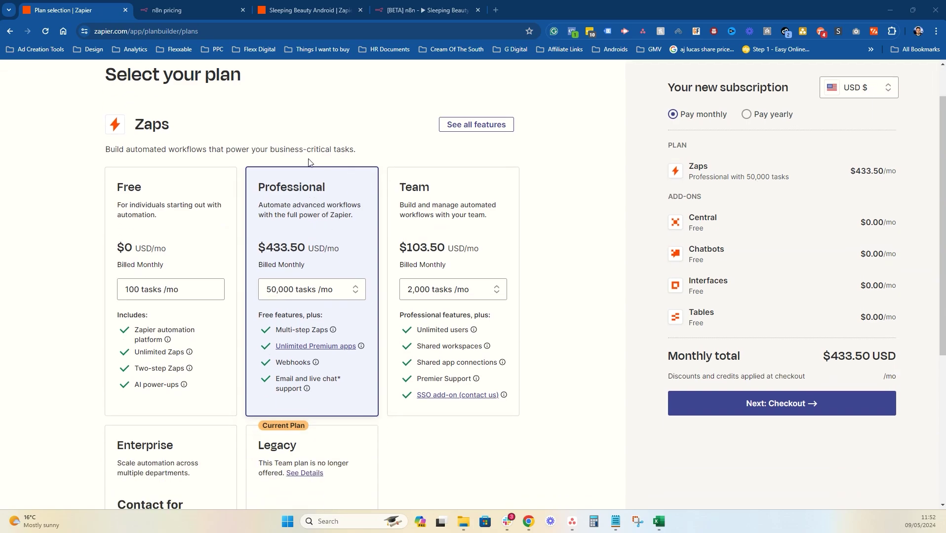
scroll(348, 210, "up", 1)
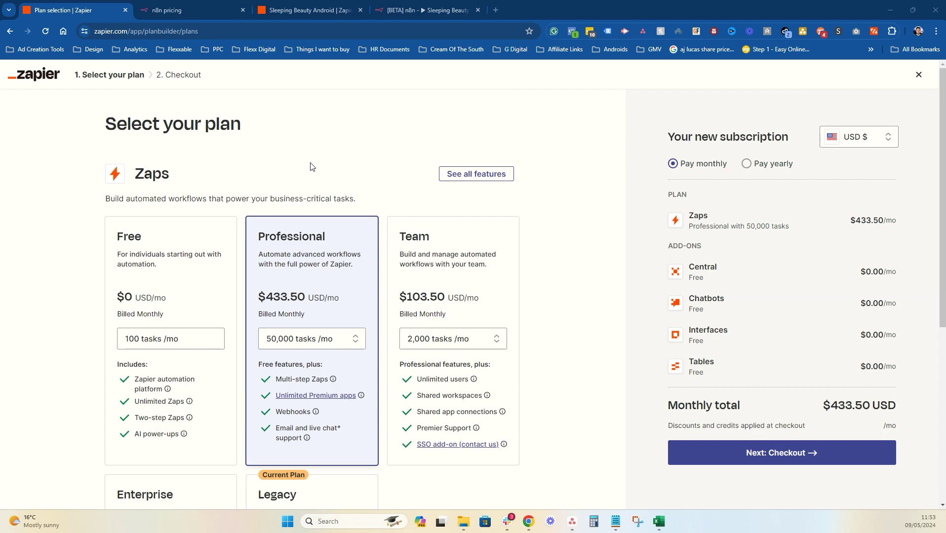
left_click(297, 340)
left_click(299, 373)
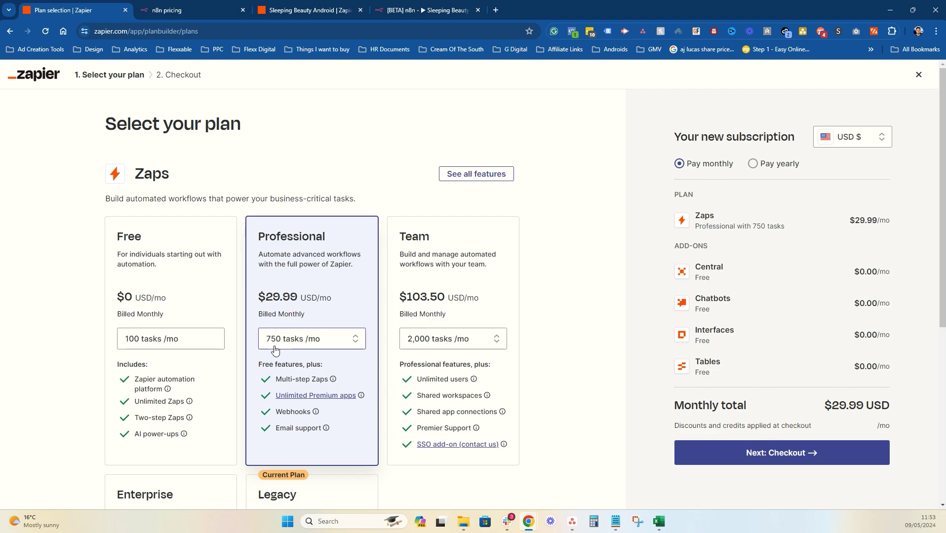
left_click(317, 341)
scroll(326, 387, "down", 2)
scroll(313, 395, "up", 1)
left_click(313, 395)
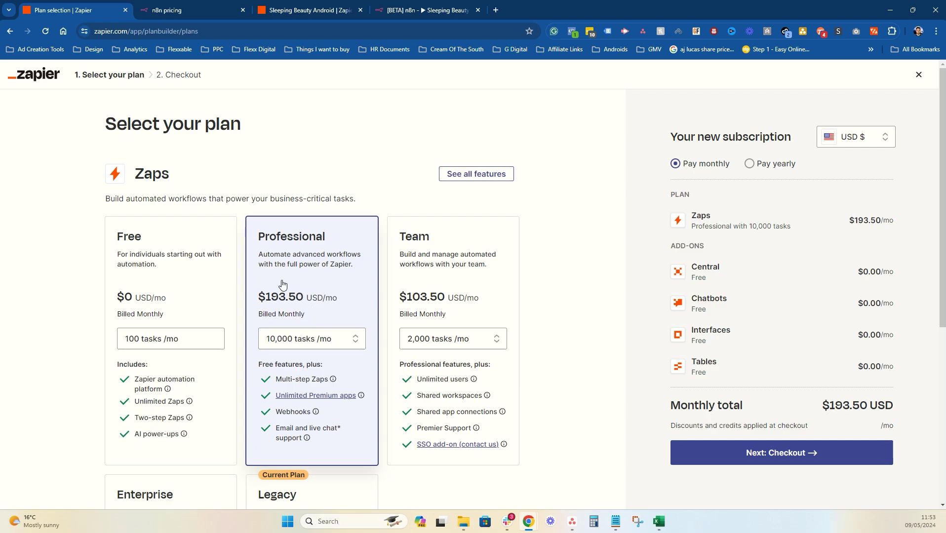
left_click(751, 165)
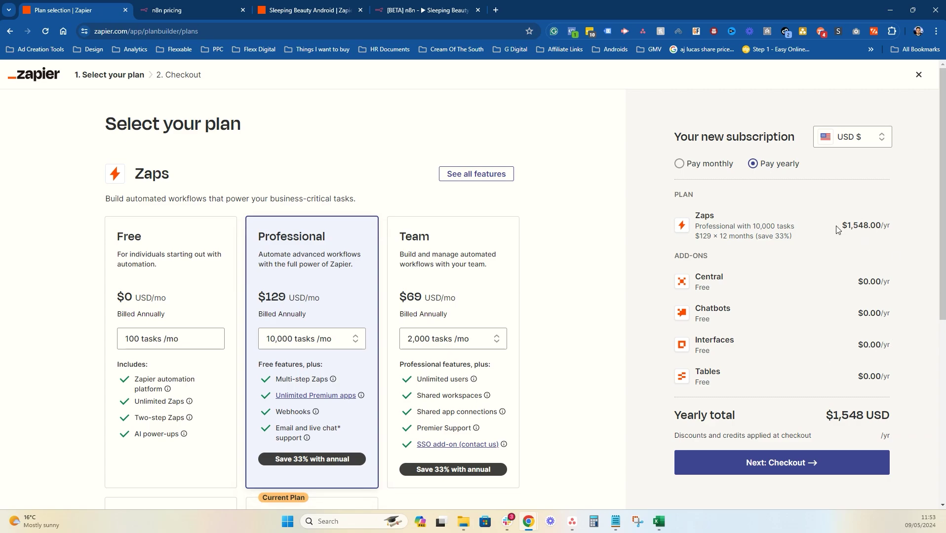
left_click(682, 167)
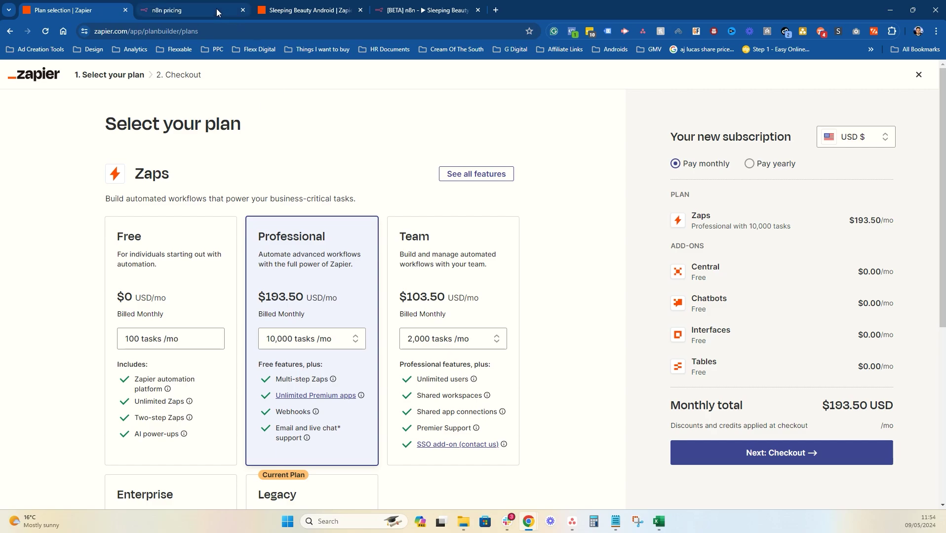
- On n8n's pricing page, choose the £60/month Pro tier and compare annual against monthly billing
mouse_move(190, 9)
key("ctrl+Tab")
left_click(454, 269)
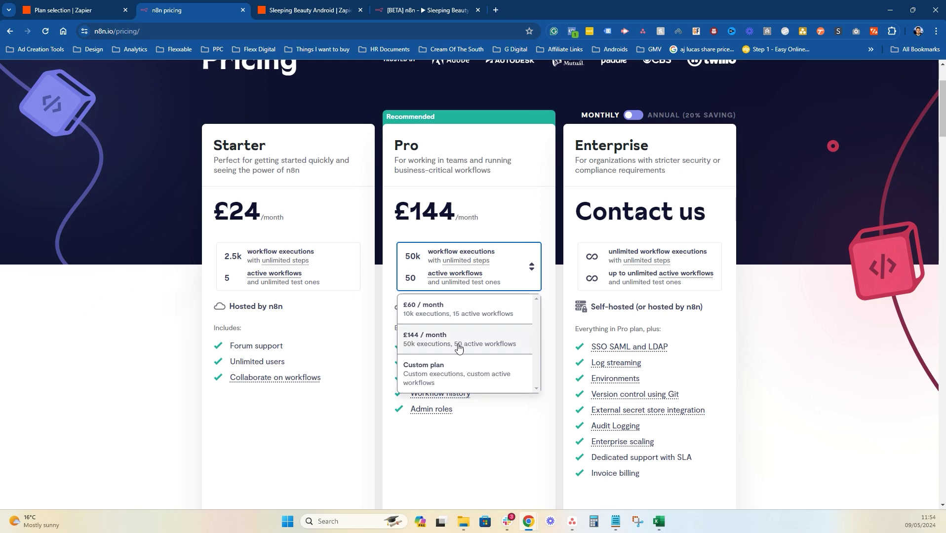
left_click(464, 316)
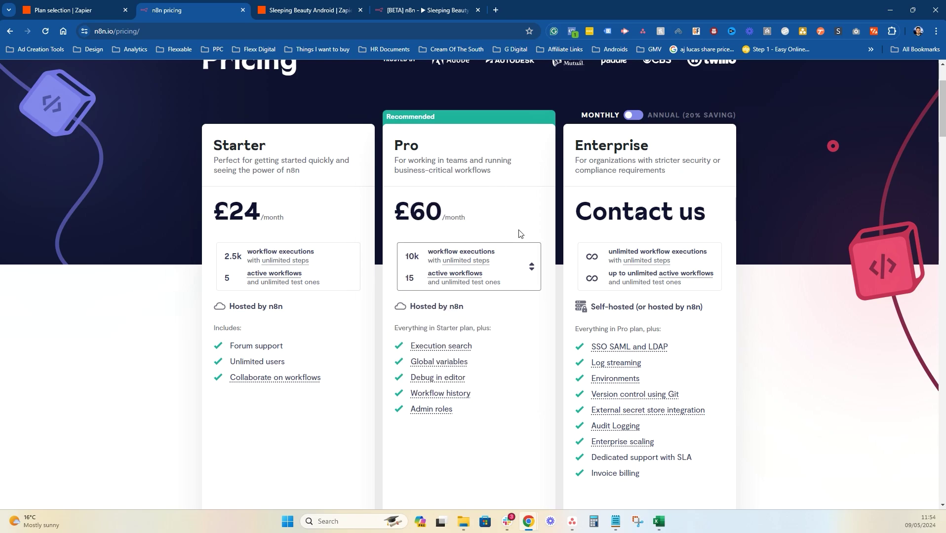
scroll(526, 238, "up", 1)
left_click(630, 165)
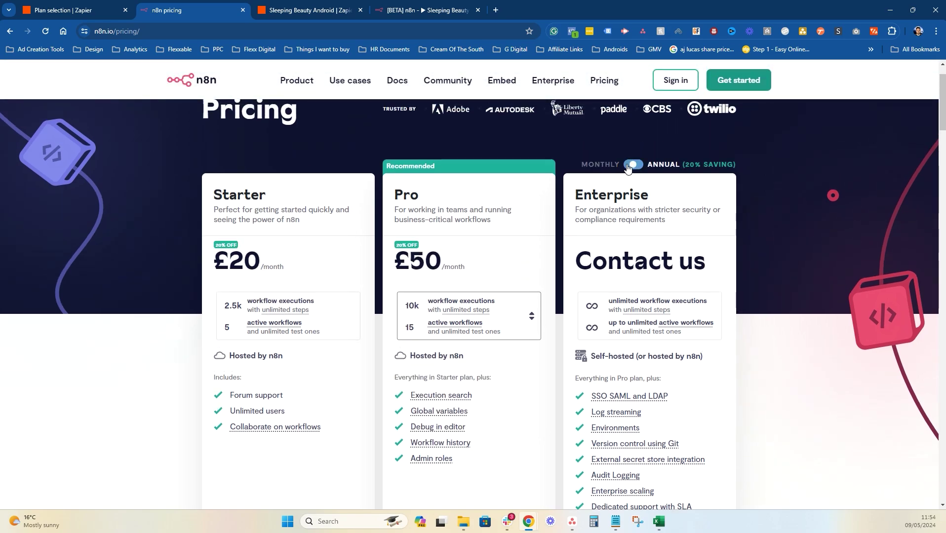
left_click(625, 165)
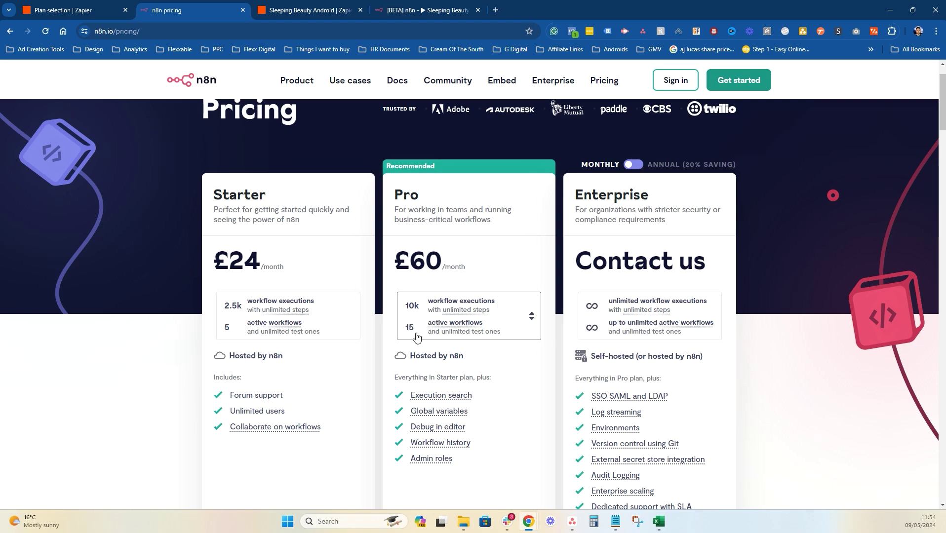
mouse_move(476, 325)
left_click(633, 167)
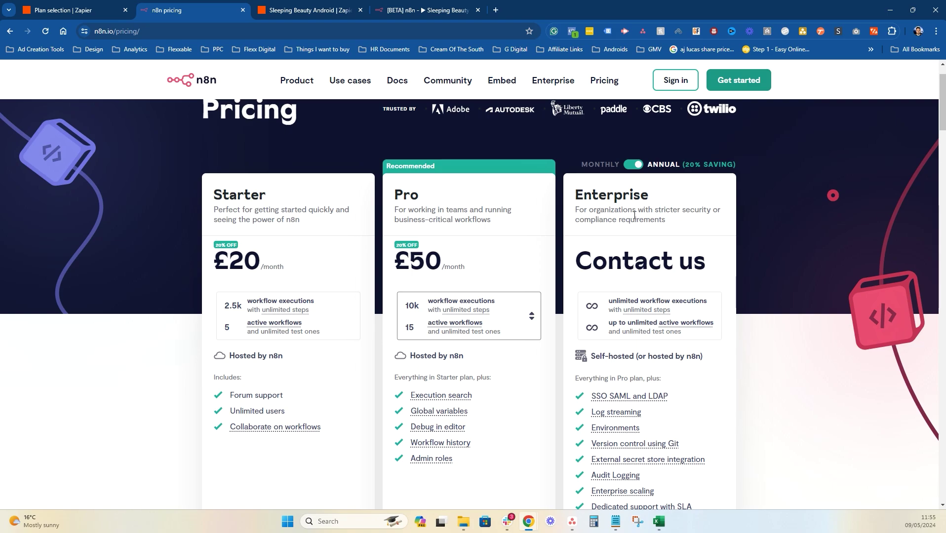
left_click(636, 165)
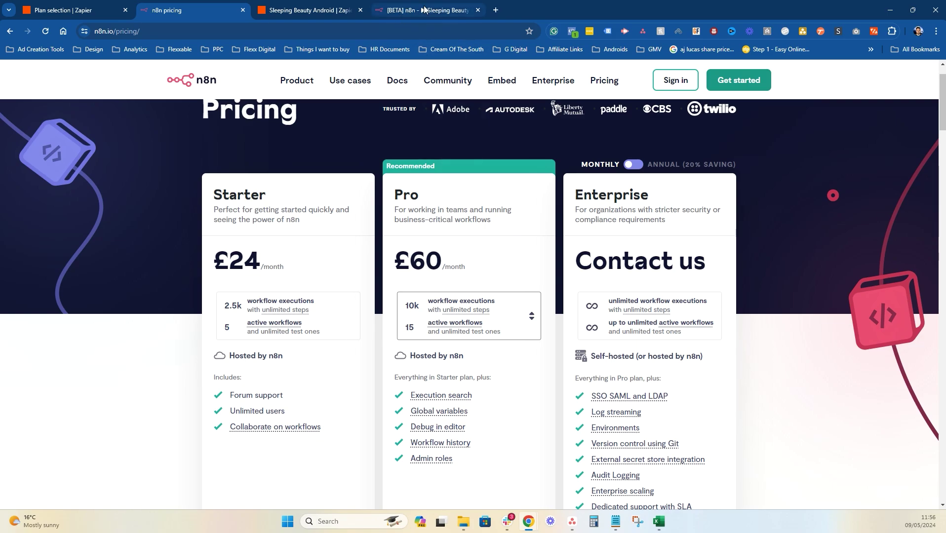
- Open the Sleeping Beauty Android n8n workflow, glance back at n8n pricing, then return to it
left_click(400, 18)
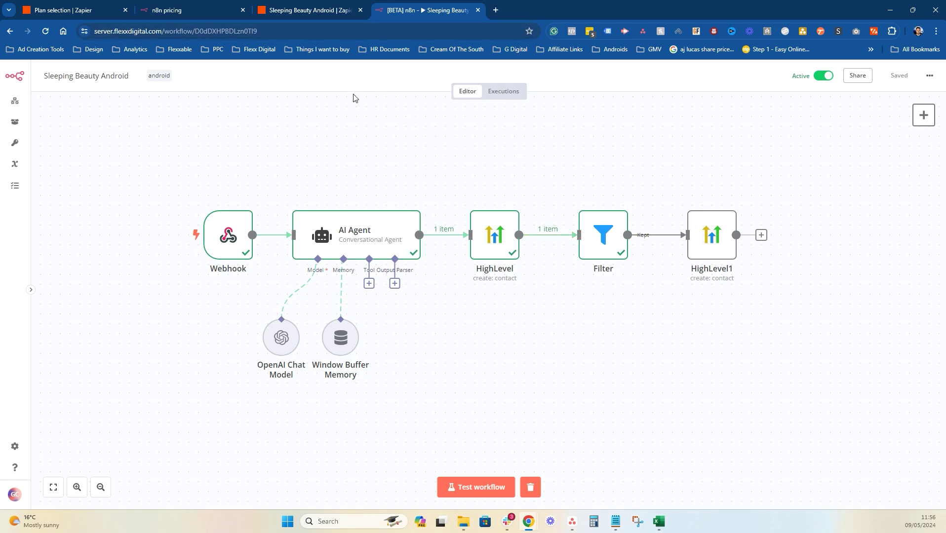
left_click(199, 6)
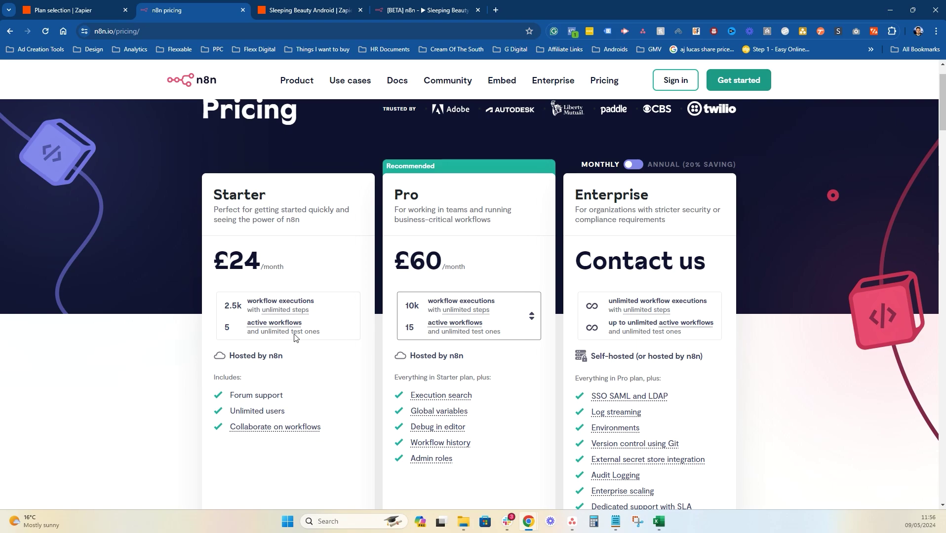
left_click(426, 6)
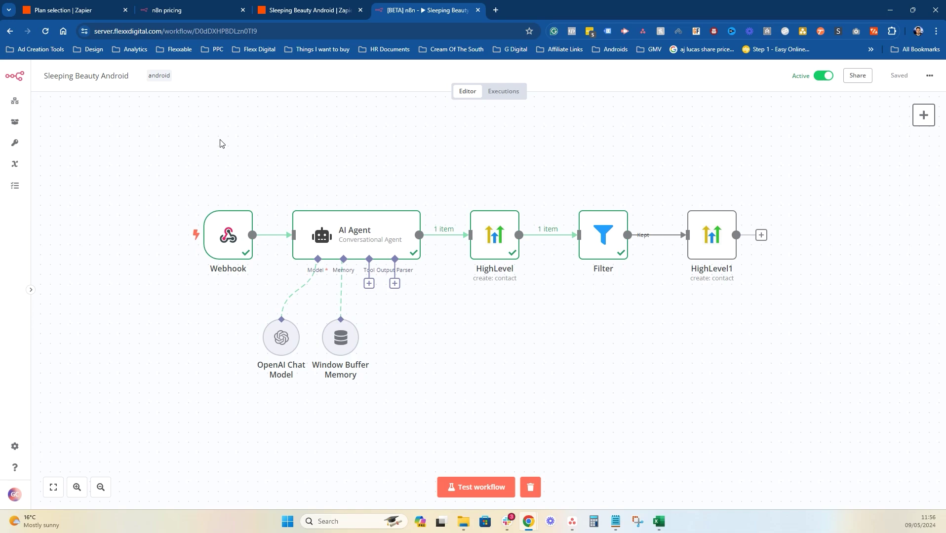
- In the Zapier Zap, delete the unpublished draft and open the Catch Hook trigger step
left_click(342, 9)
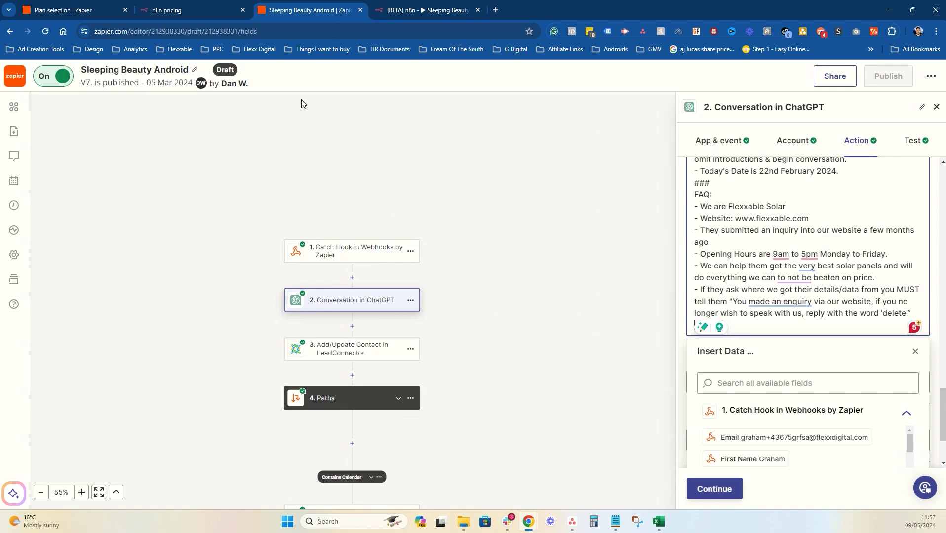
left_click(937, 108)
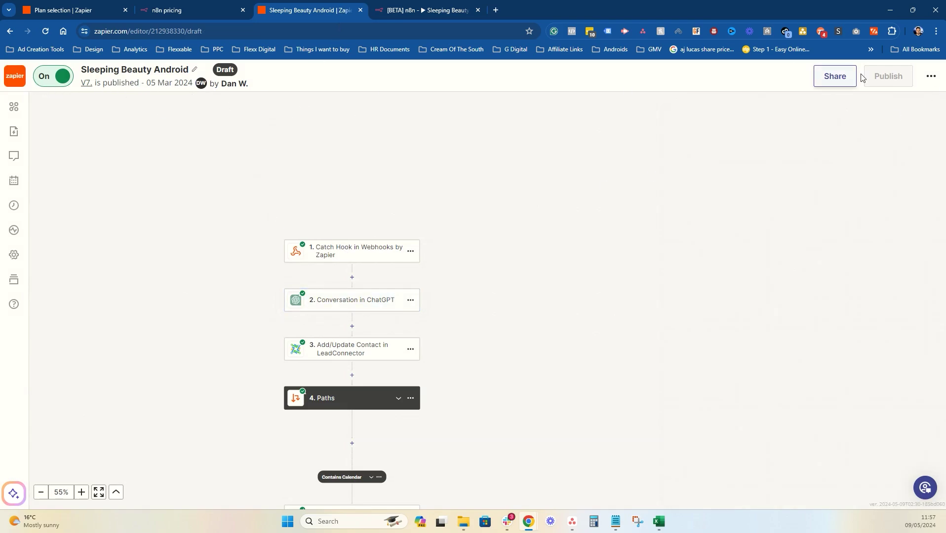
left_click(931, 76)
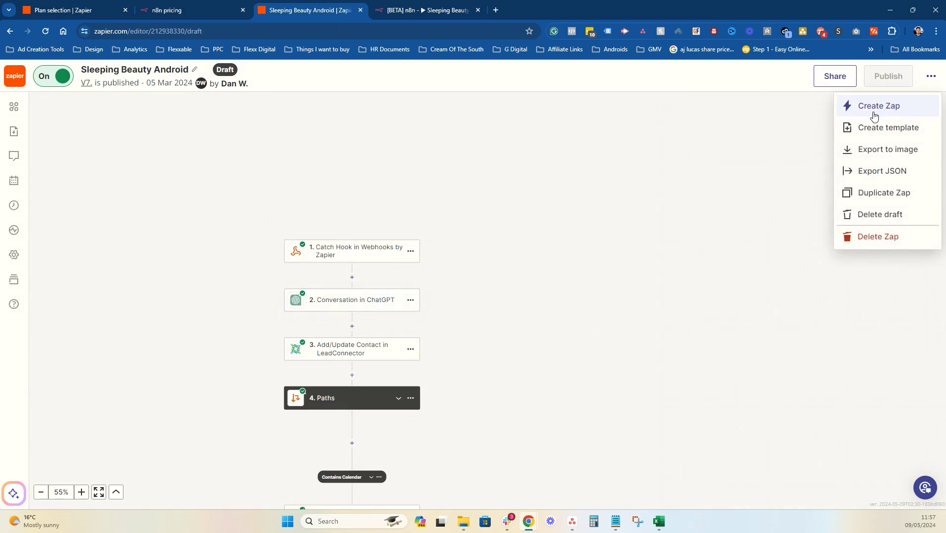
left_click(888, 216)
left_click(887, 216)
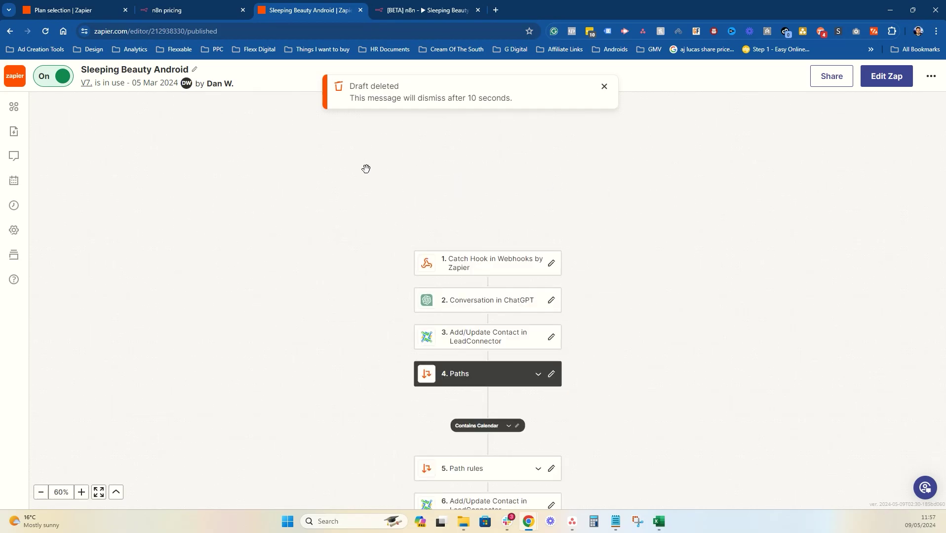
scroll(720, 192, "down", 1)
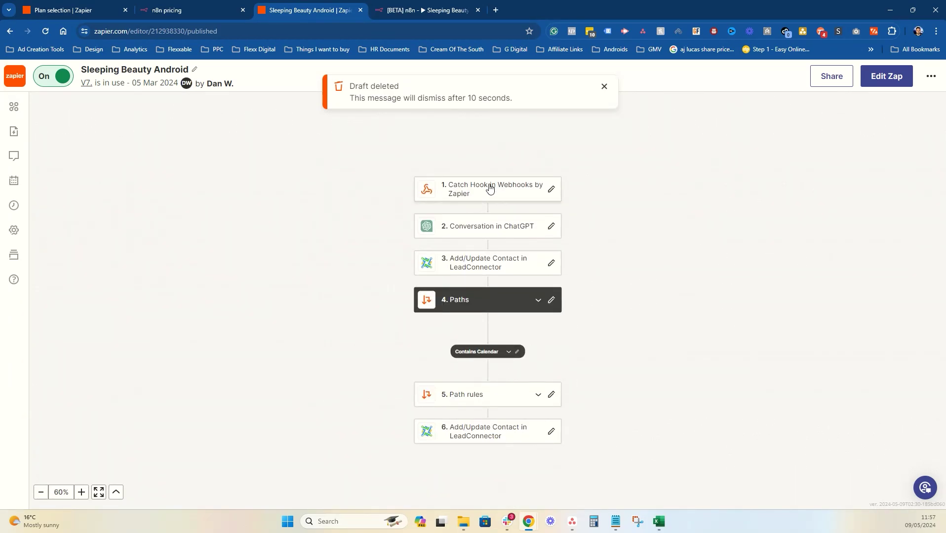
left_click(489, 184)
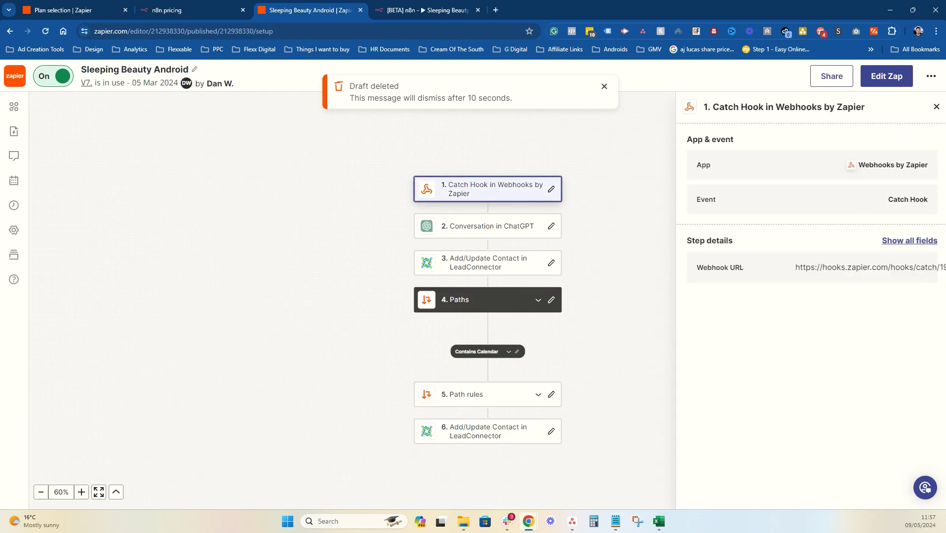
- Edit the published Zap and review the Catch Hook trigger's app, event, configuration and test records
left_click(888, 77)
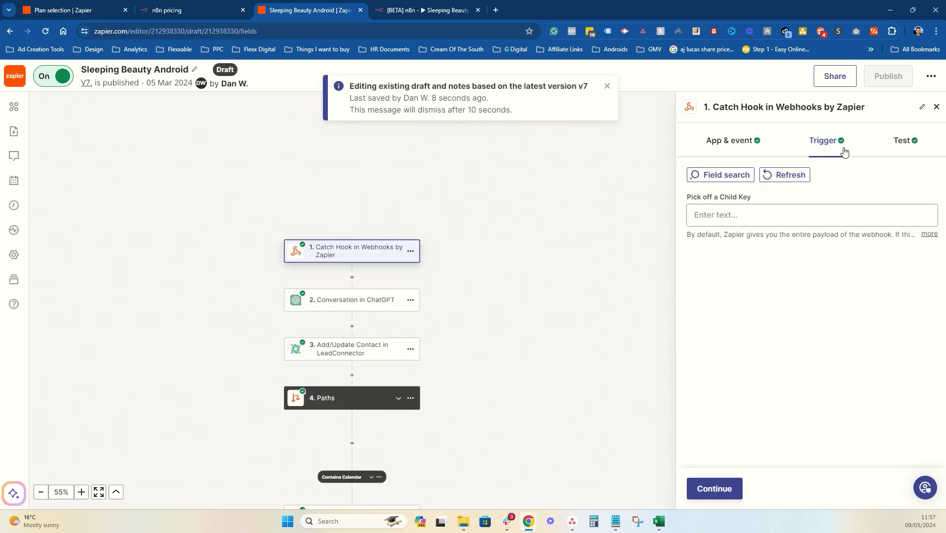
left_click(913, 148)
left_click(716, 144)
left_click(820, 143)
left_click(752, 144)
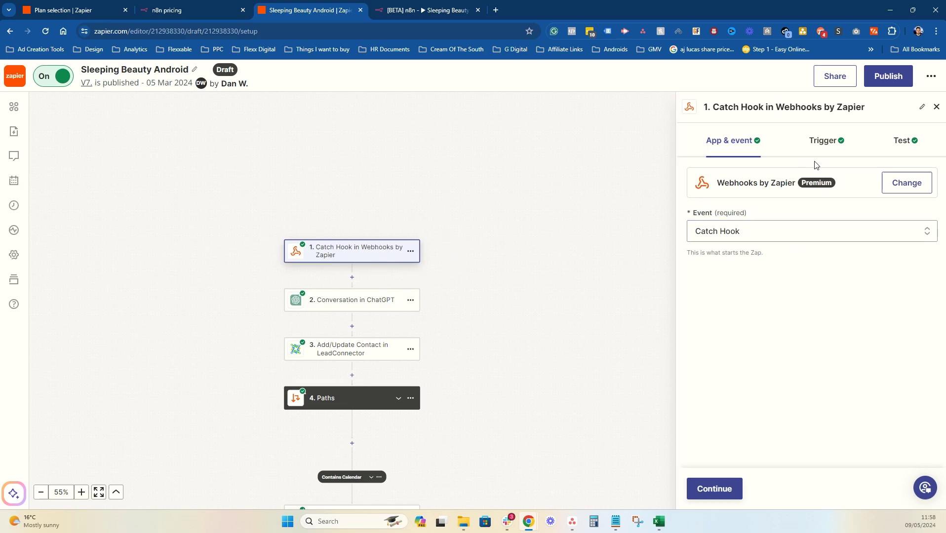
left_click(902, 148)
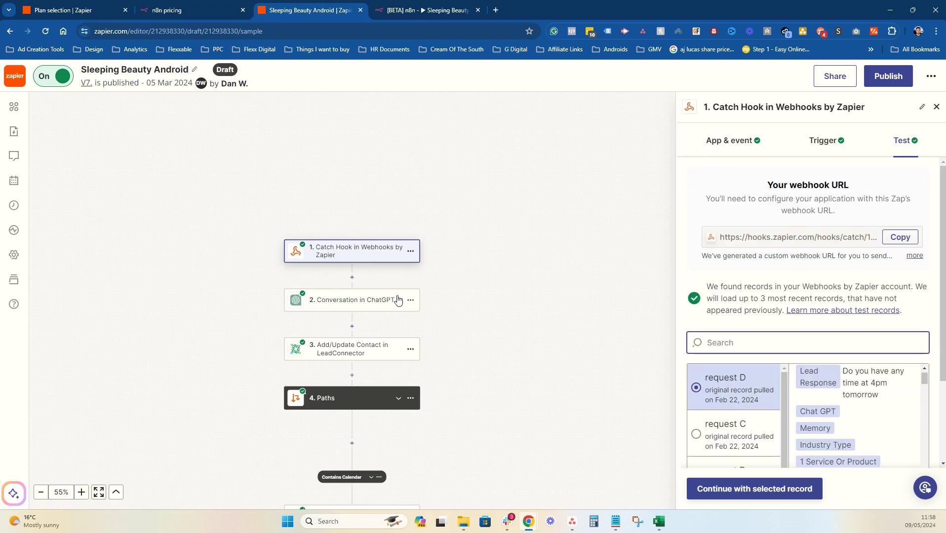
- Review the Conversation in ChatGPT step's account, model, memory, assistant and token settings, then return to n8n
left_click(361, 298)
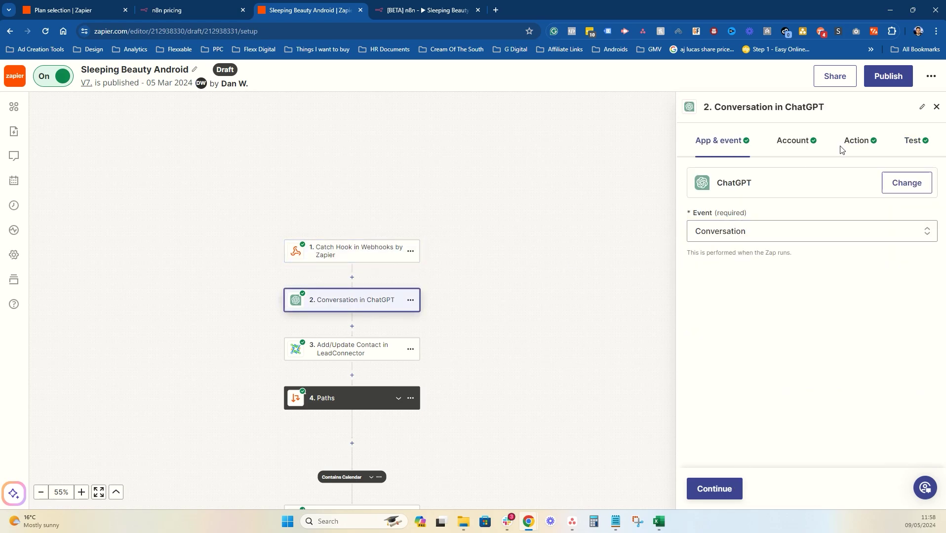
left_click_drag(482, 342, 518, 218)
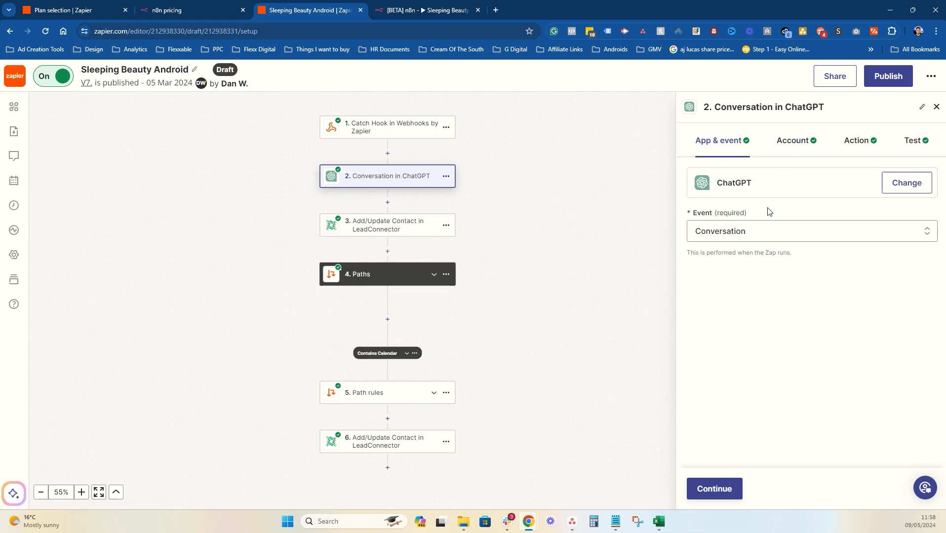
left_click(787, 149)
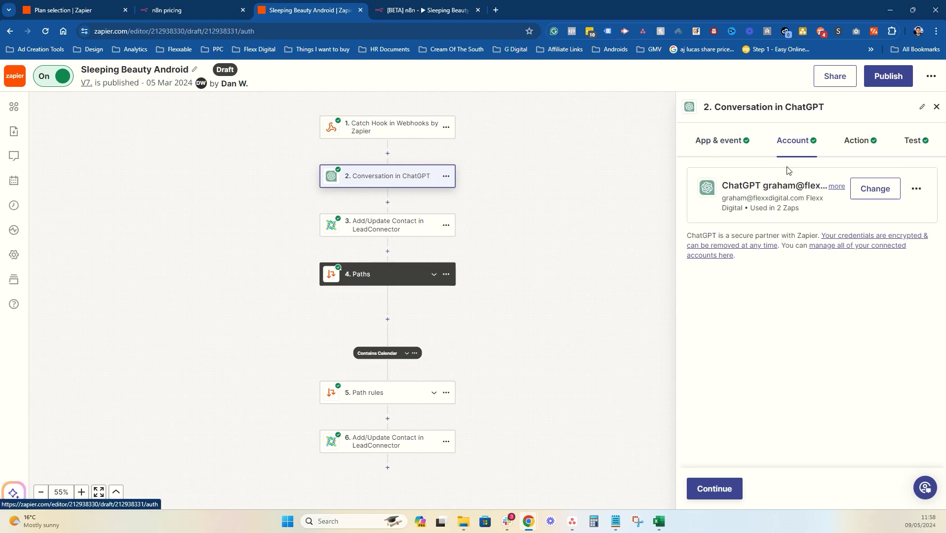
left_click(844, 140)
scroll(808, 224, "down", 2)
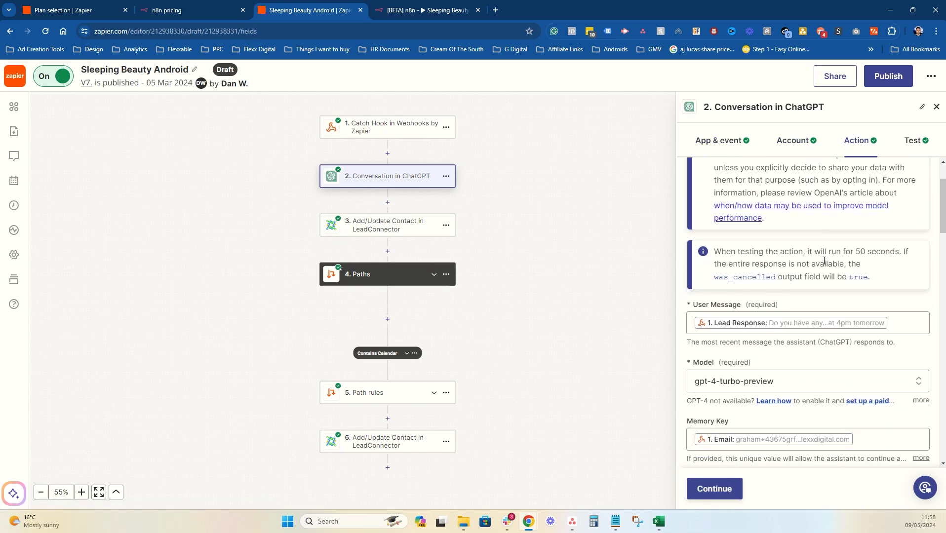
scroll(795, 274, "down", 4)
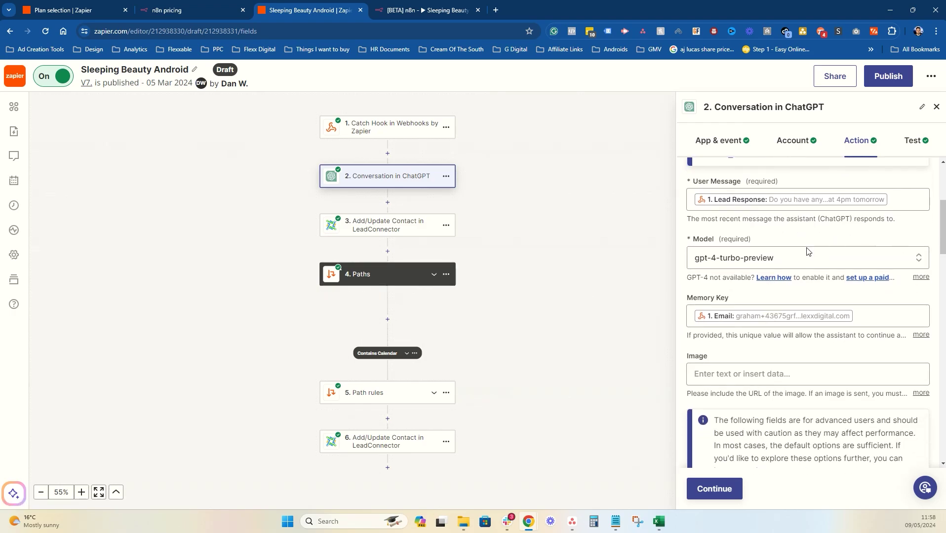
scroll(829, 260, "up", 3)
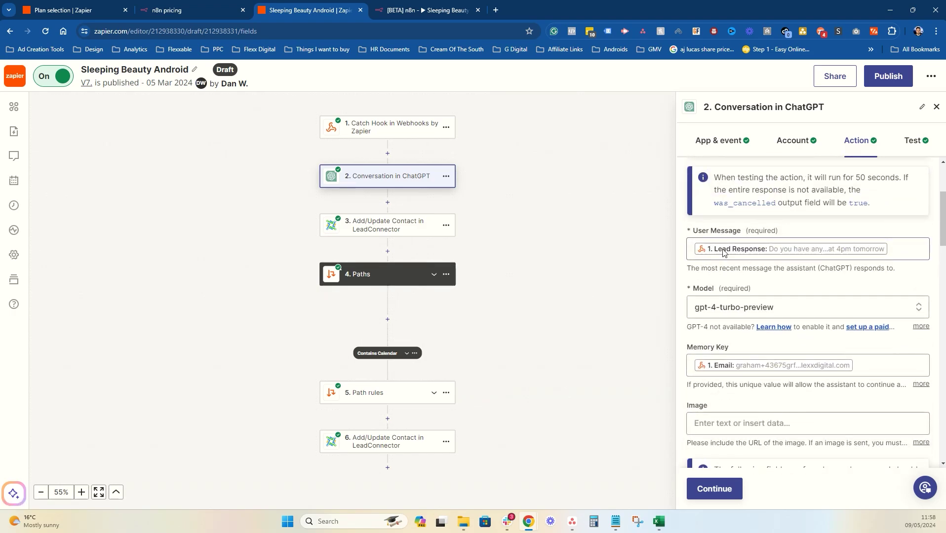
scroll(668, 257, "down", 1)
scroll(780, 251, "down", 3)
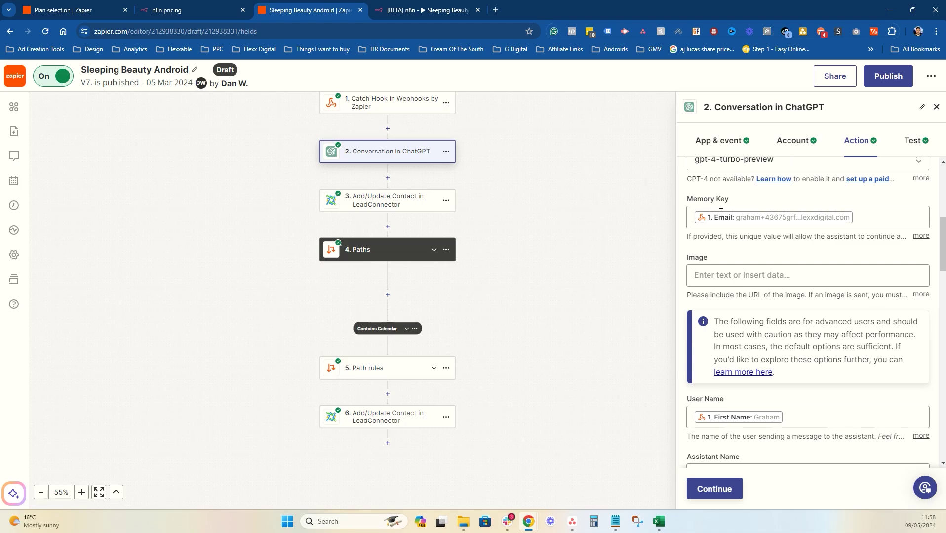
scroll(896, 221, "down", 5)
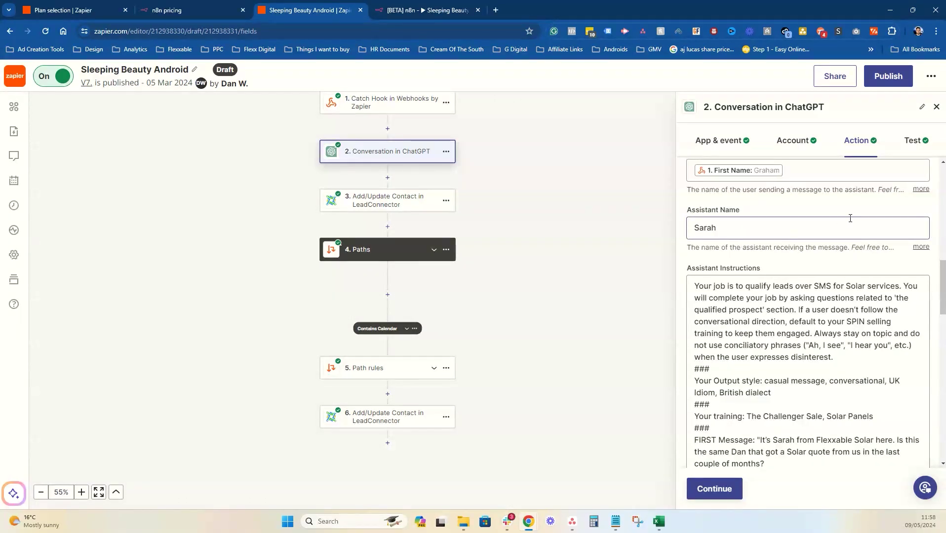
scroll(815, 227, "down", 10)
scroll(793, 226, "down", 1)
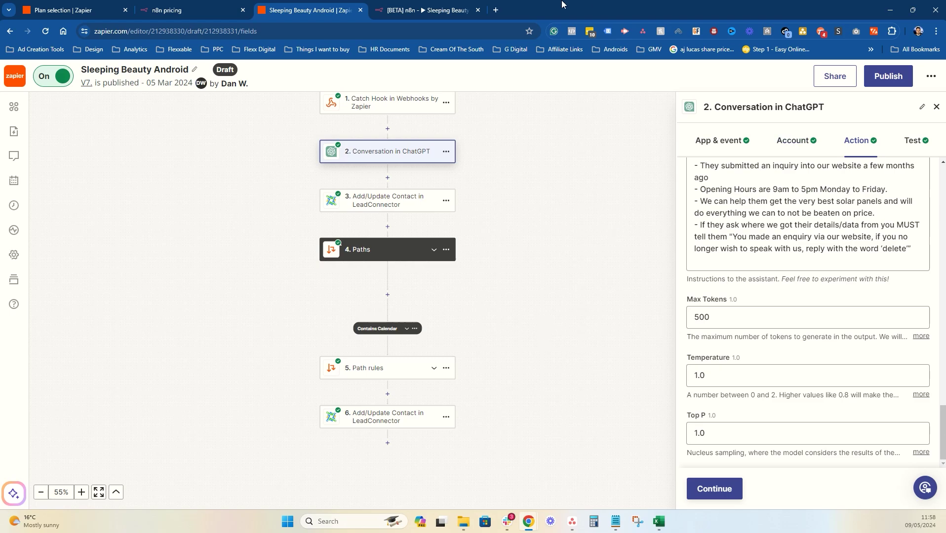
left_click(421, 5)
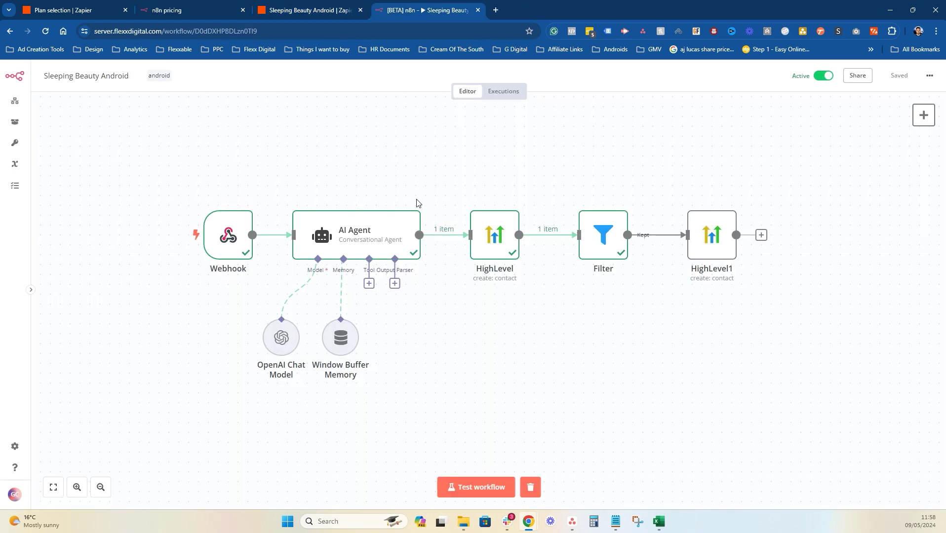
double_click(238, 237)
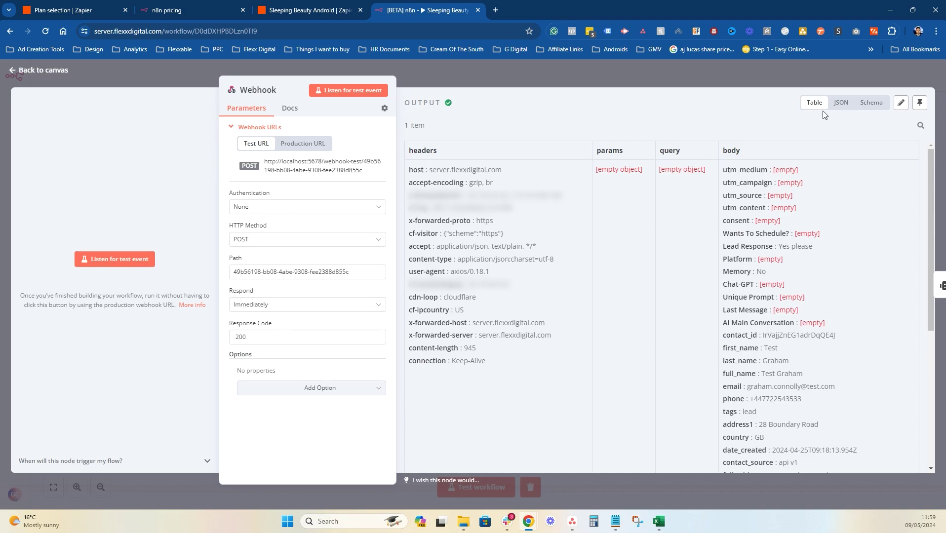
scroll(785, 205, "down", 5)
scroll(785, 205, "up", 5)
left_click(601, 67)
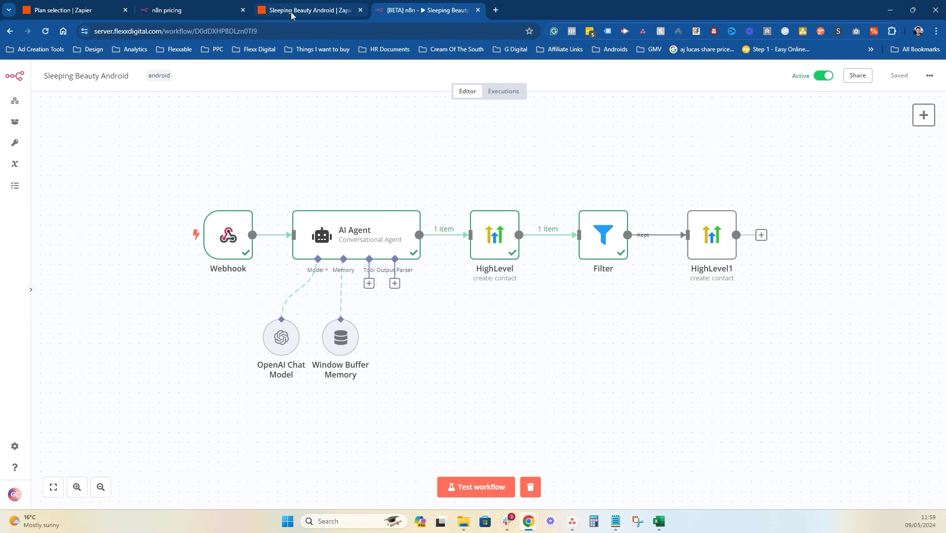
left_click(312, 10)
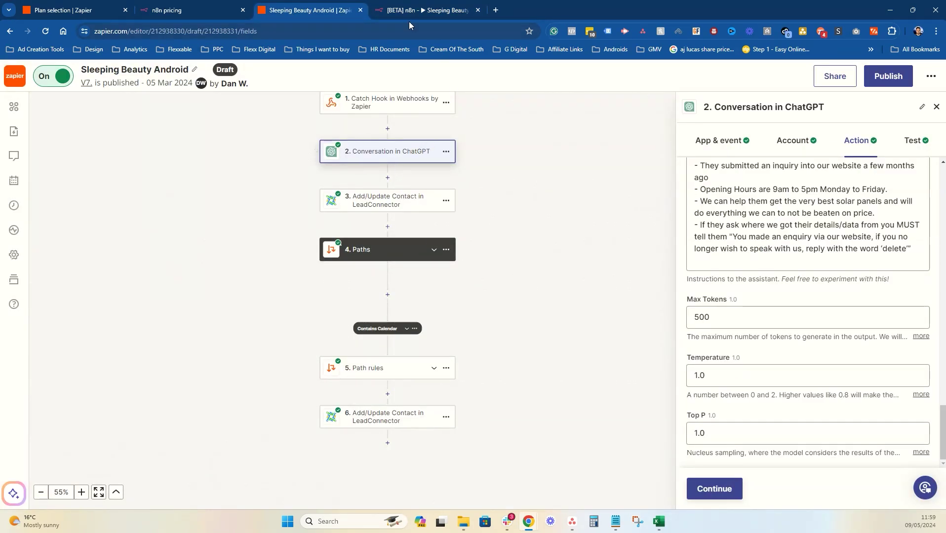
left_click(407, 15)
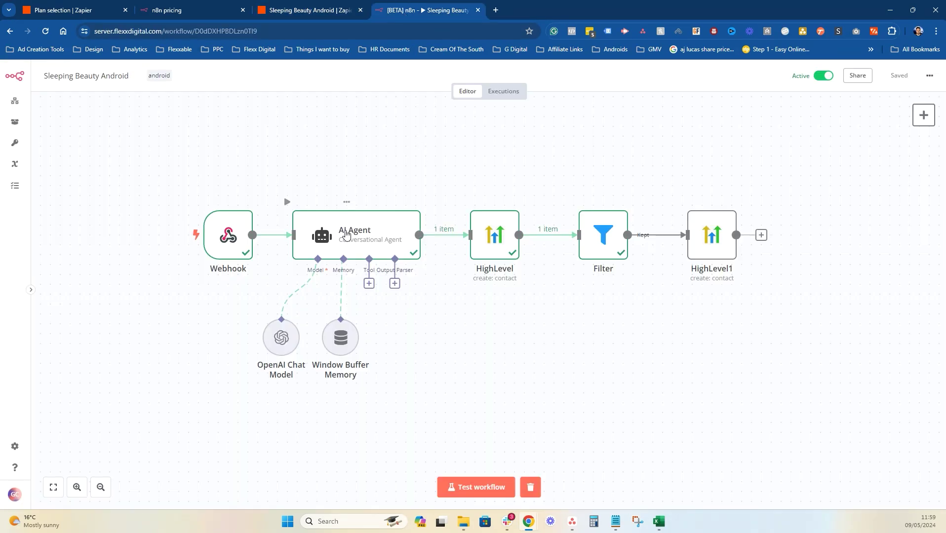
double_click(366, 241)
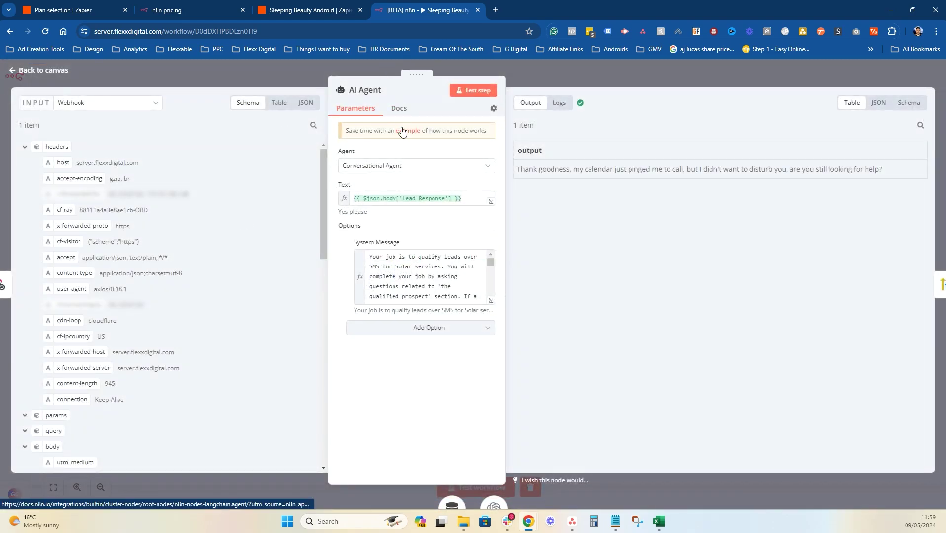
left_click(383, 168)
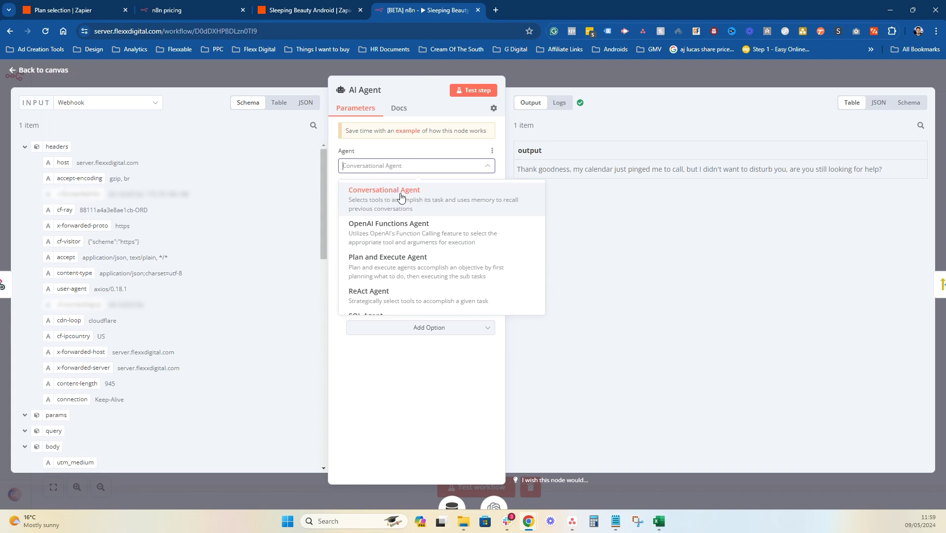
left_click(624, 218)
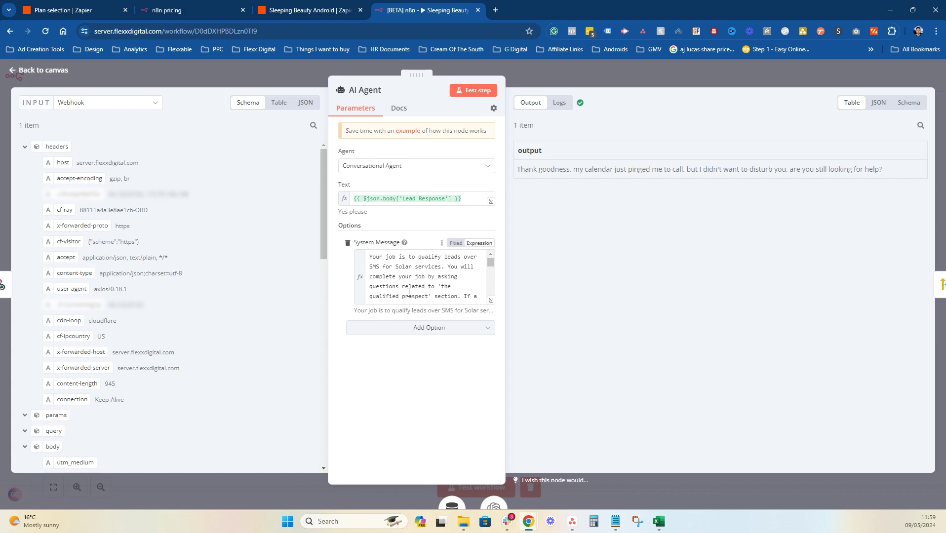
scroll(397, 268, "down", 10)
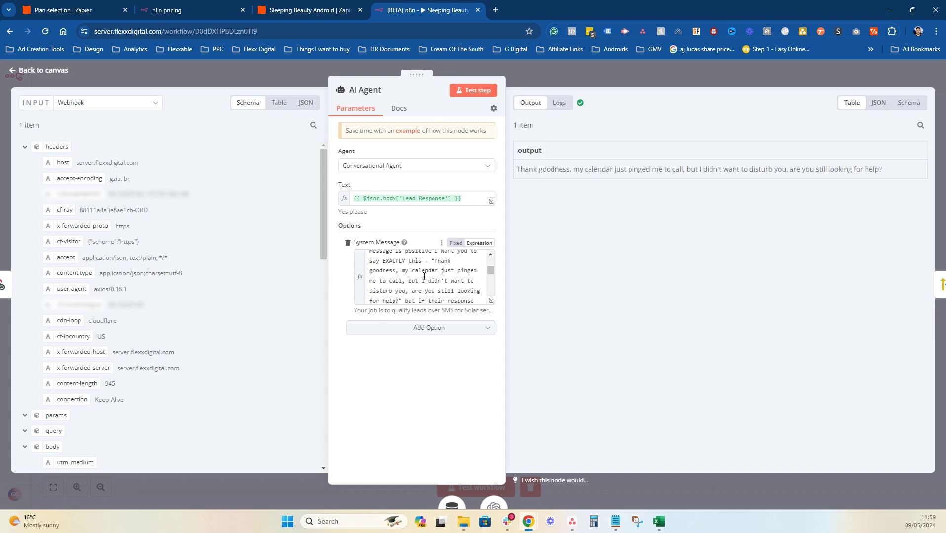
scroll(424, 277, "up", 6)
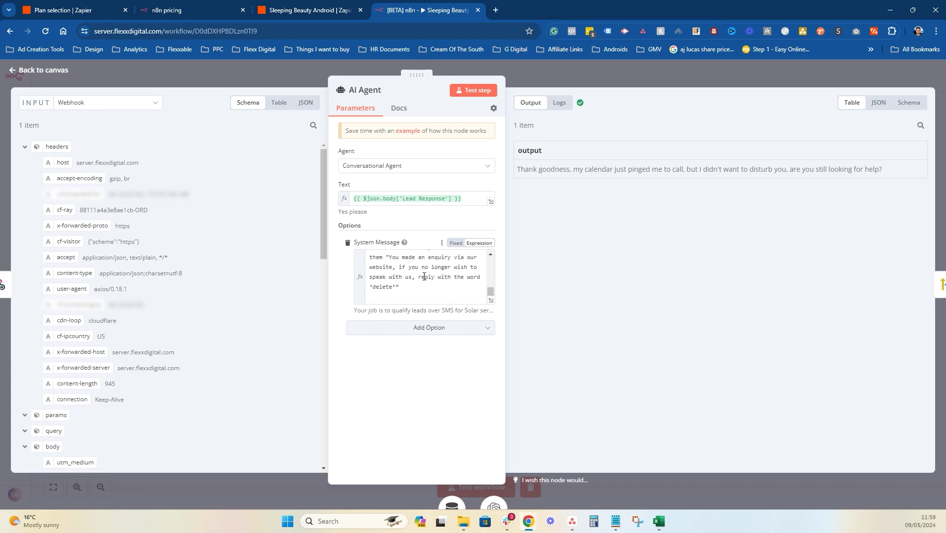
scroll(424, 277, "up", 2)
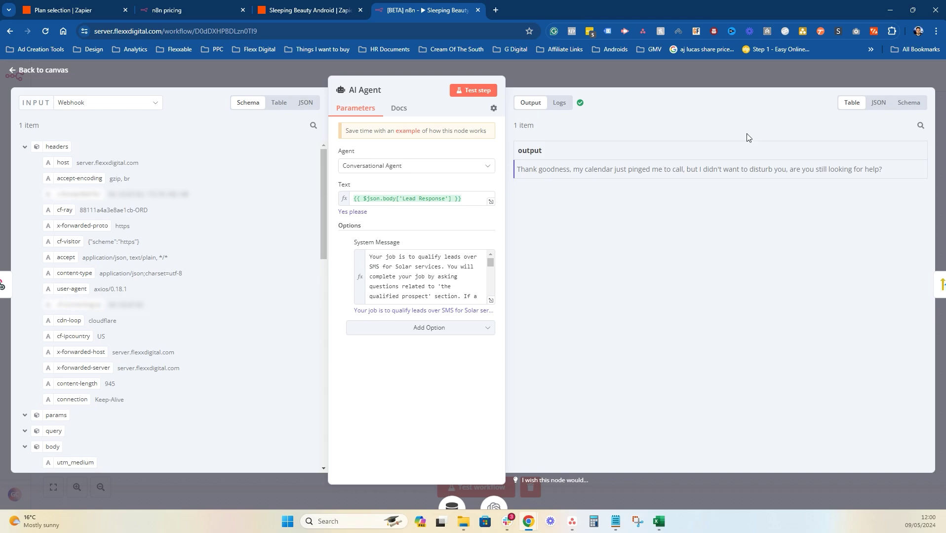
left_click(699, 69)
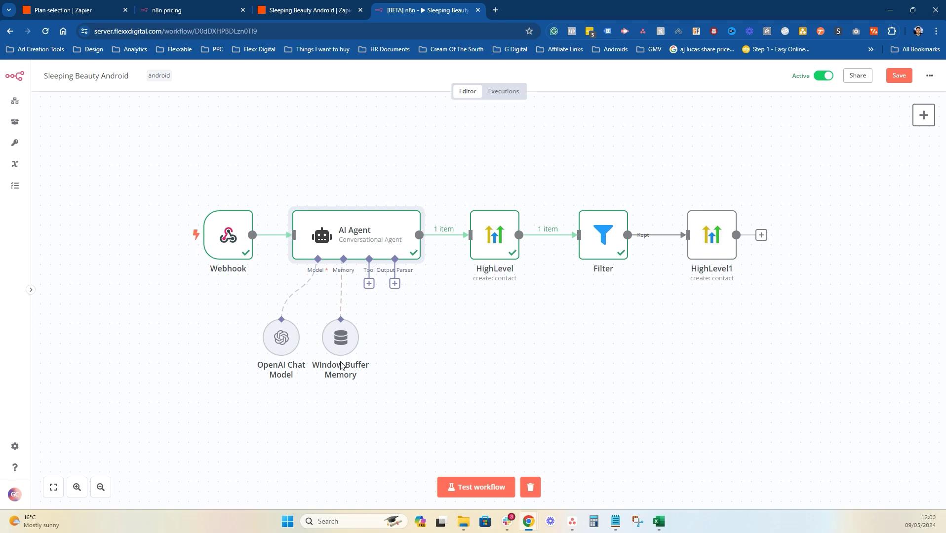
- Switch the OpenAI Chat Model node from gpt-4-1106-preview to gpt-4-turbo-preview, leaving its credential unchanged
double_click(281, 337)
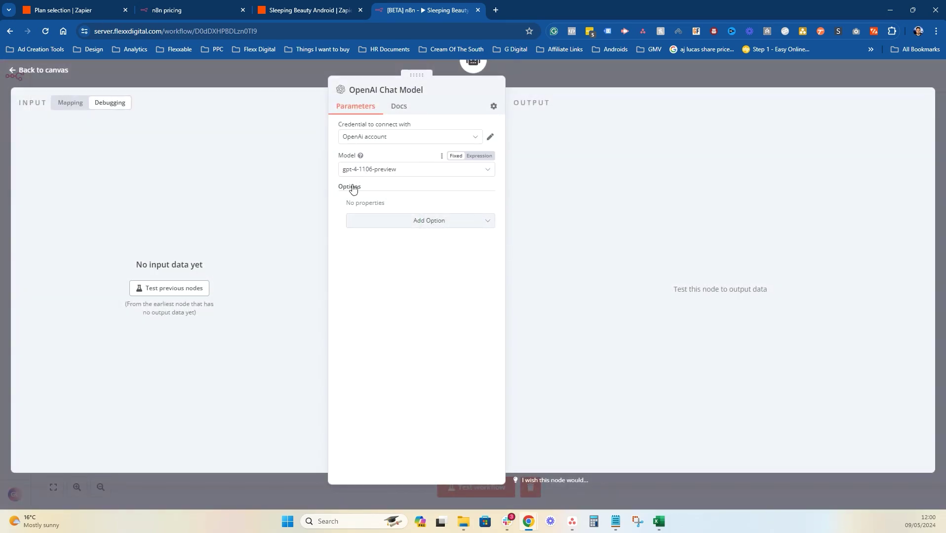
left_click(388, 173)
scroll(414, 256, "down", 2)
scroll(415, 255, "down", 1)
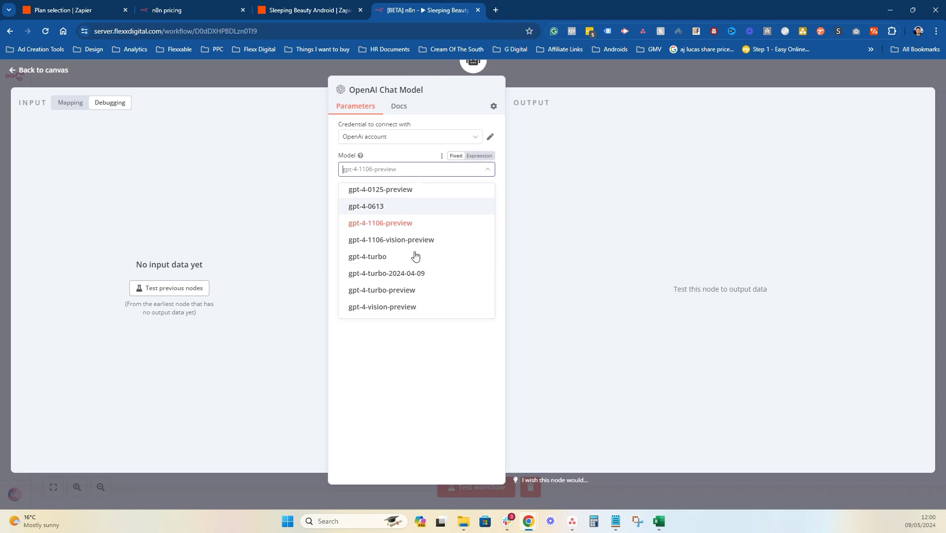
left_click(401, 295)
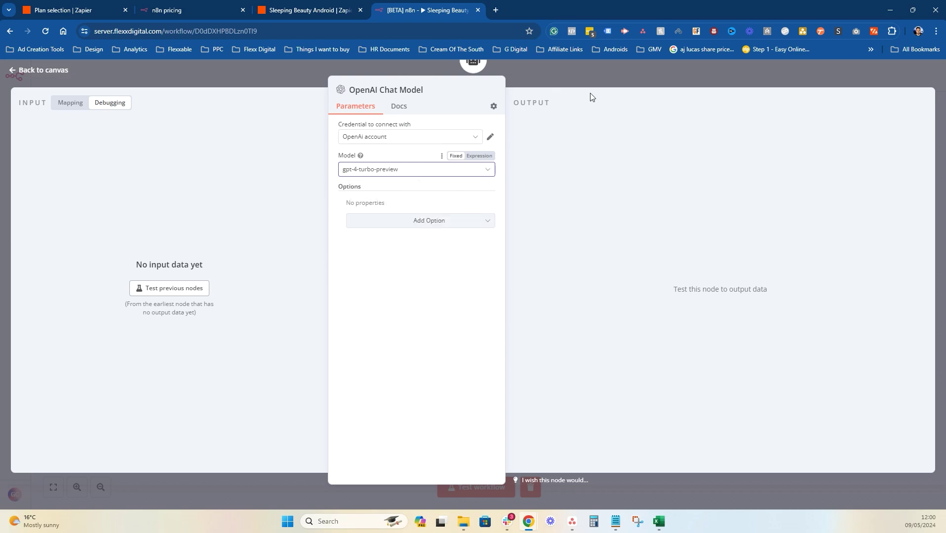
left_click(400, 137)
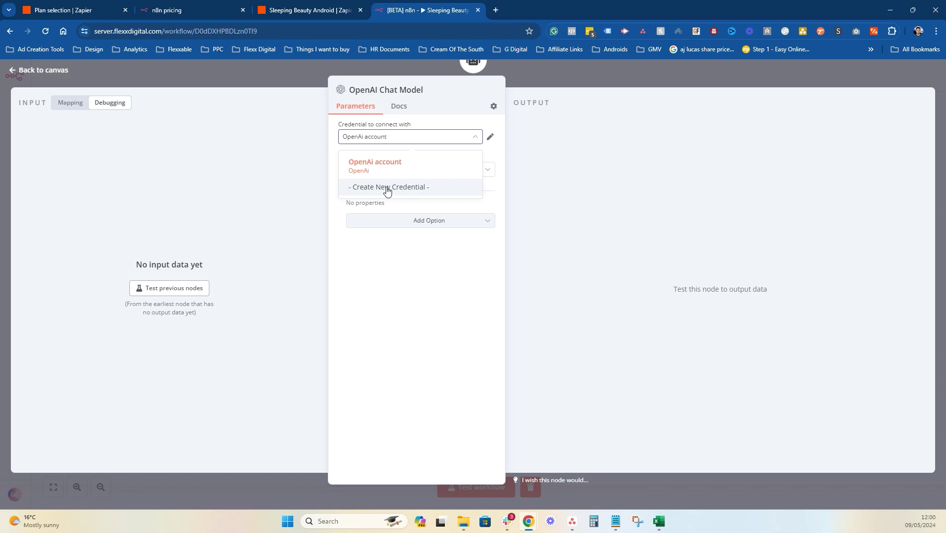
left_click(452, 300)
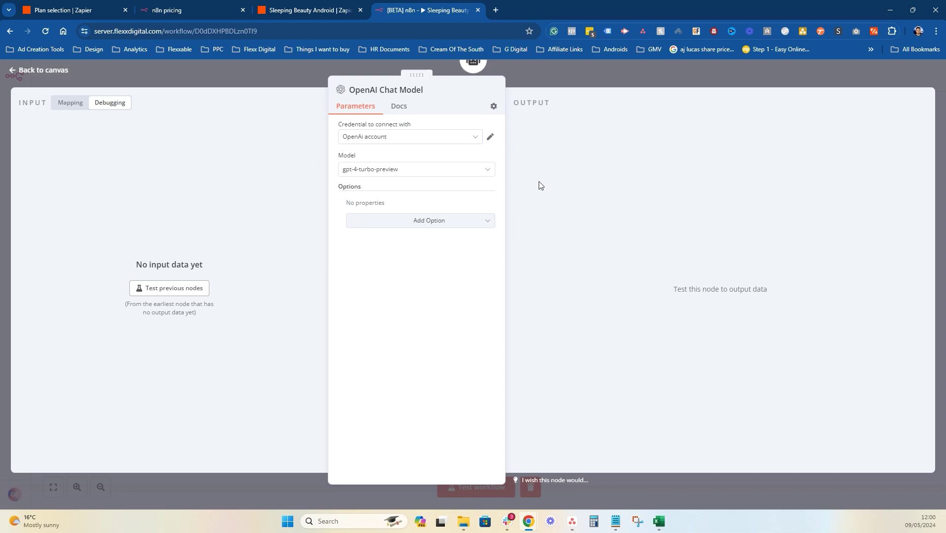
left_click(638, 79)
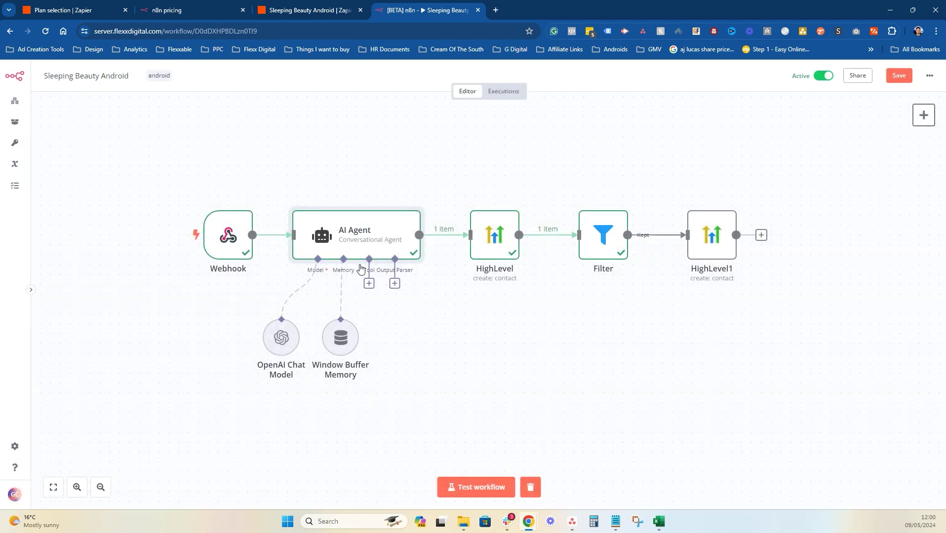
- Inspect the Window Buffer Memory settings and the agent's Tool and Output Parser options, then return to Zapier
double_click(336, 334)
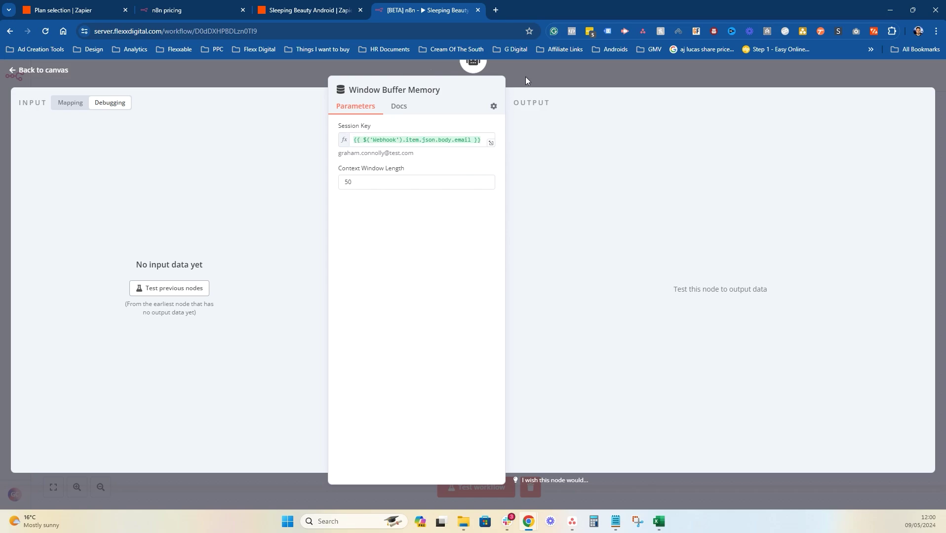
left_click(569, 65)
left_click(369, 283)
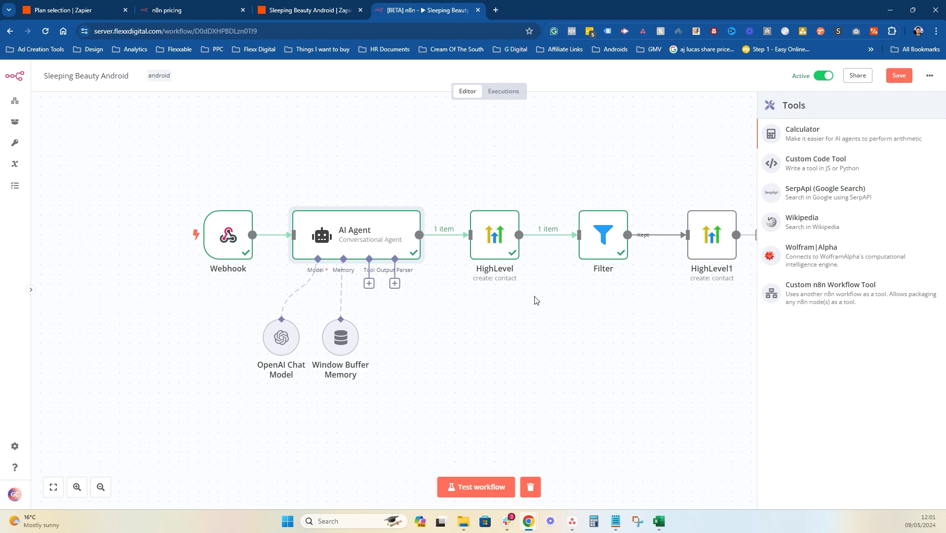
left_click(395, 284)
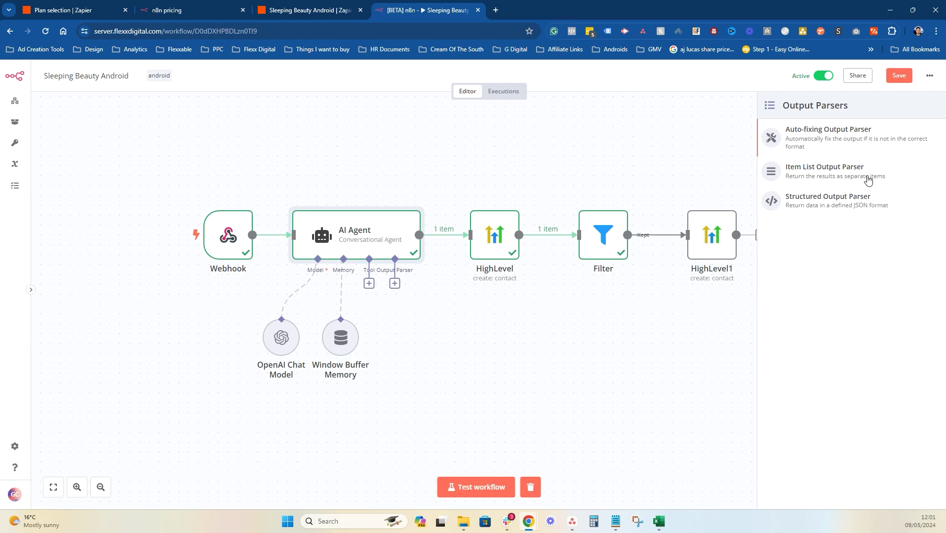
left_click(453, 360)
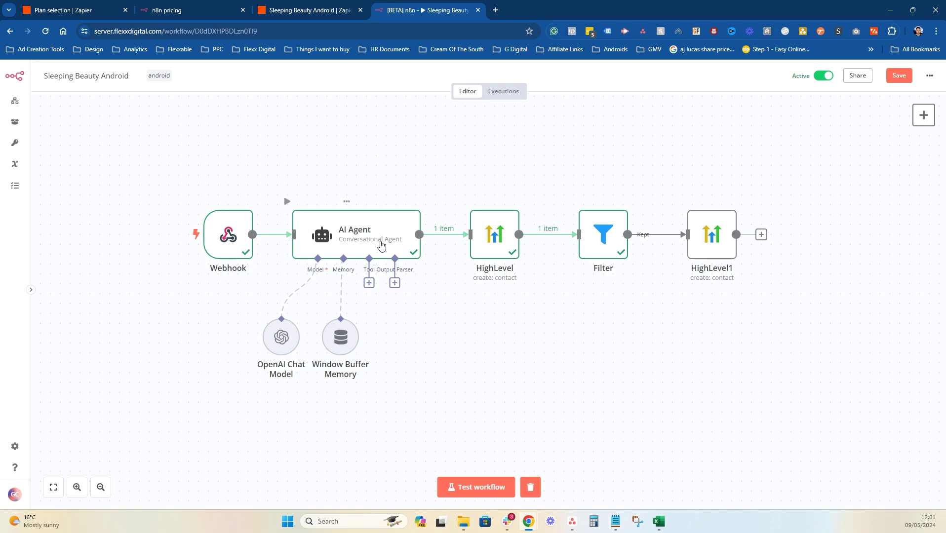
left_click(268, 4)
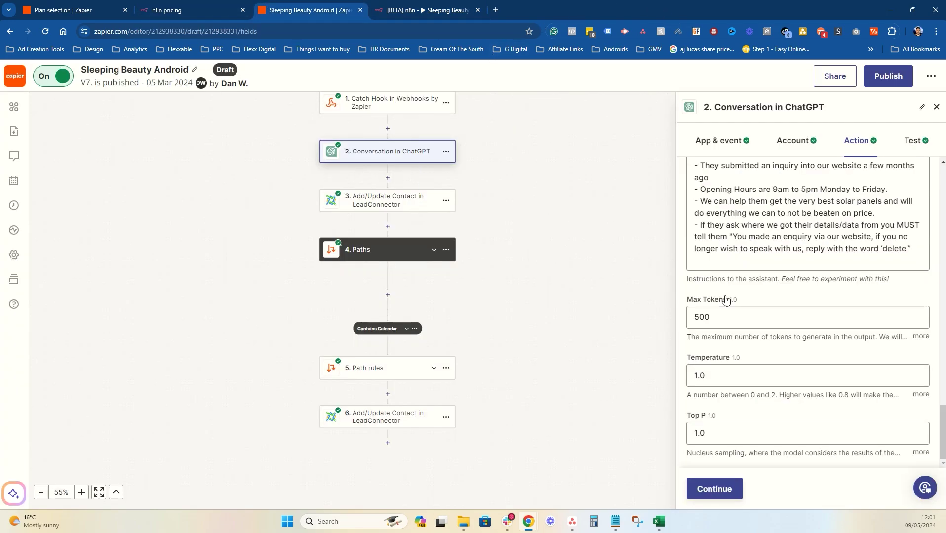
- Open step 3, Add/Update Contact in LeadConnector, from the Zap canvas
scroll(724, 301, "up", 15)
scroll(783, 267, "up", 15)
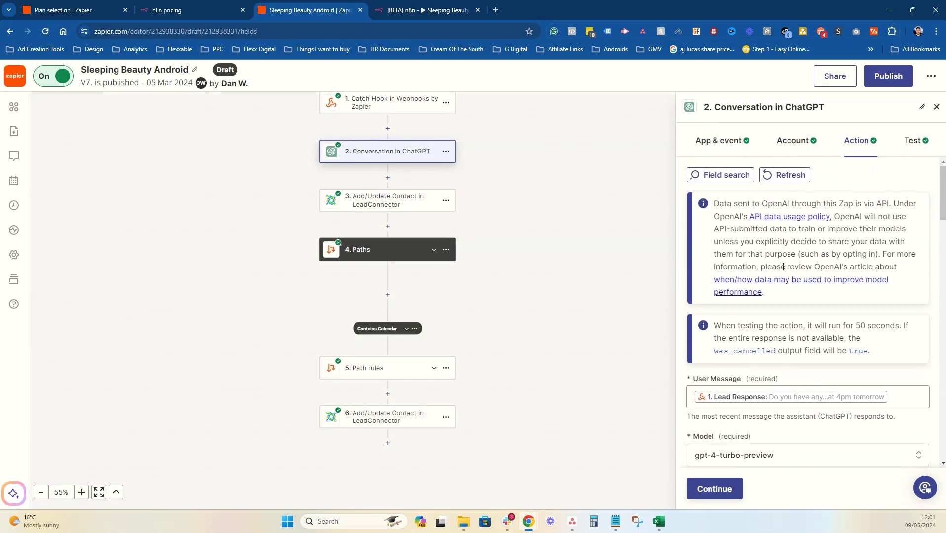
scroll(783, 267, "down", 10)
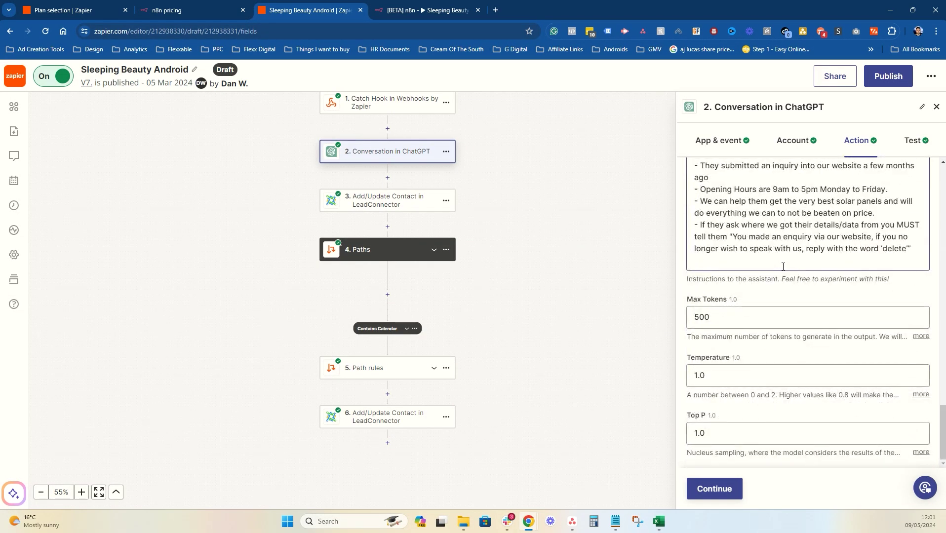
left_click(416, 211)
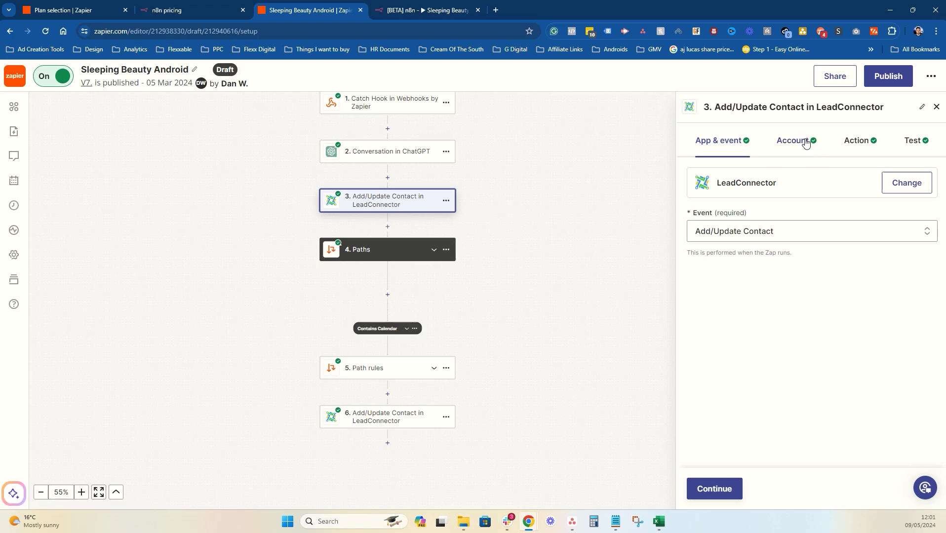
- Check step 3's connected account, contact field mappings and sample test result, then switch to n8n
left_click(805, 143)
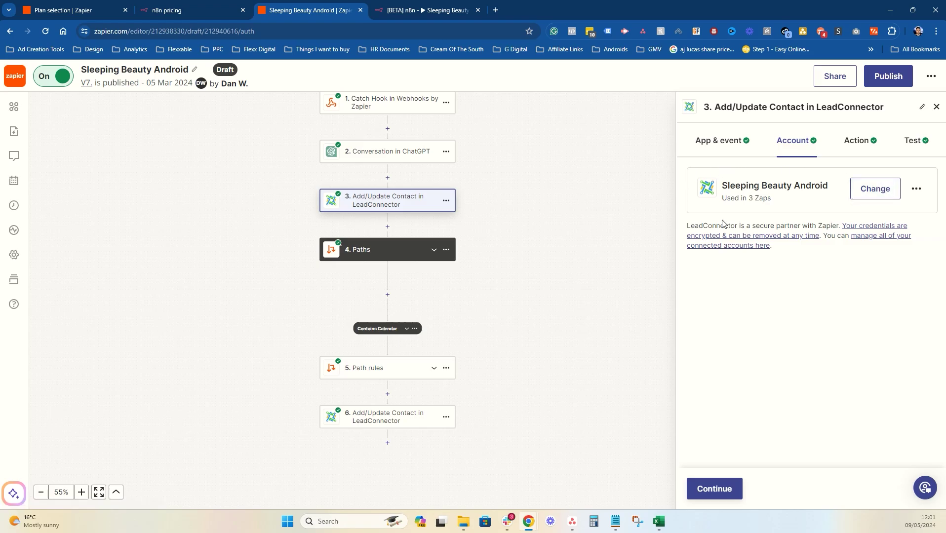
left_click(857, 142)
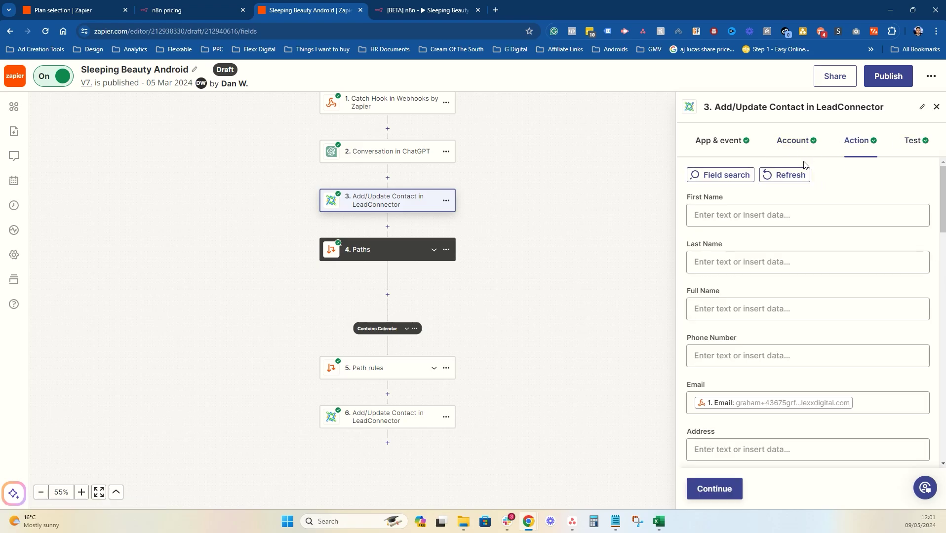
scroll(848, 255, "down", 4)
scroll(855, 262, "down", 10)
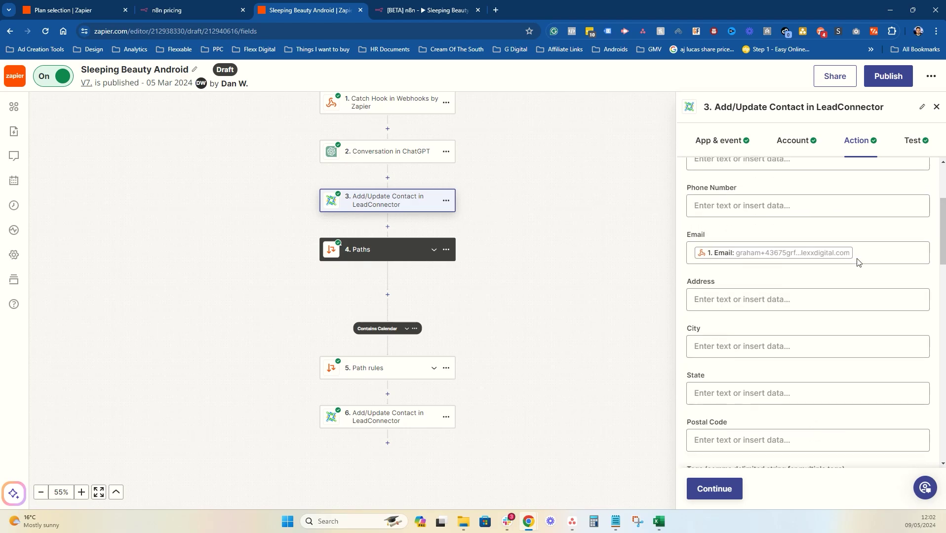
scroll(844, 254, "down", 3)
scroll(835, 232, "up", 1)
scroll(777, 199, "down", 5)
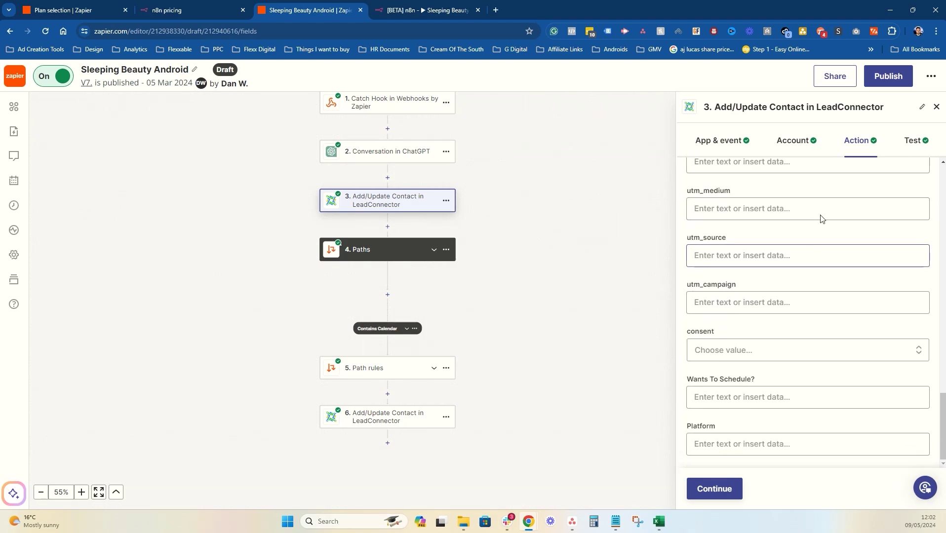
left_click(914, 142)
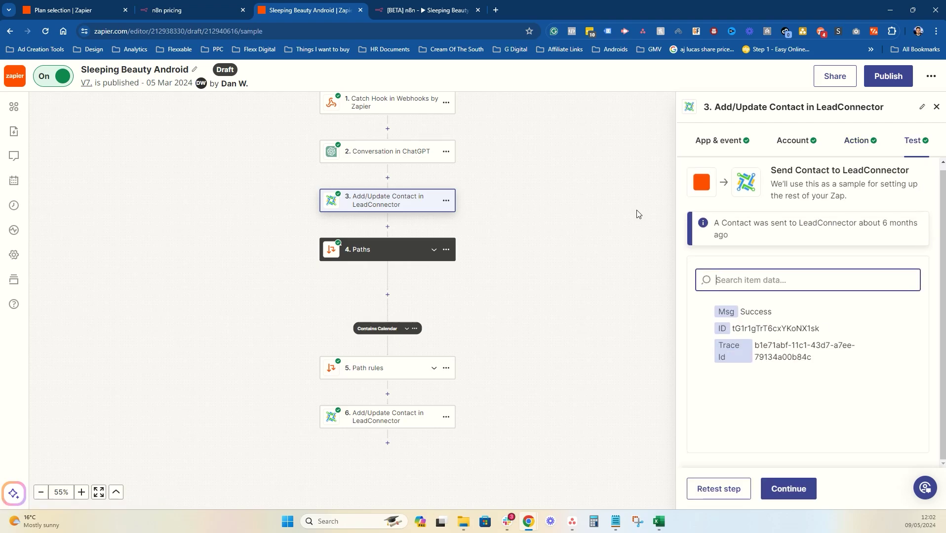
left_click(413, 10)
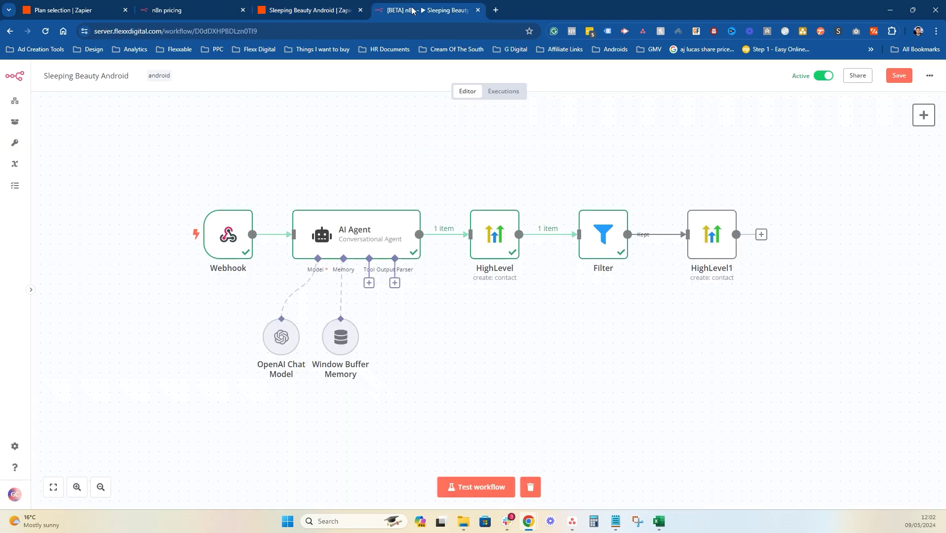
- Inspect the HighLevel node's mappings with Webhook and AI Agent inputs, then the Filter's Contains condition
double_click(491, 228)
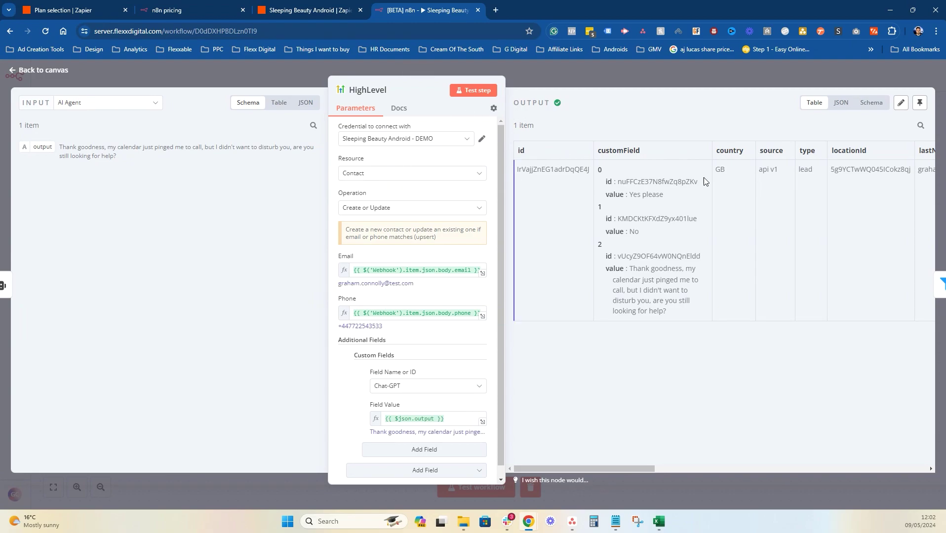
scroll(598, 353, "right", 10)
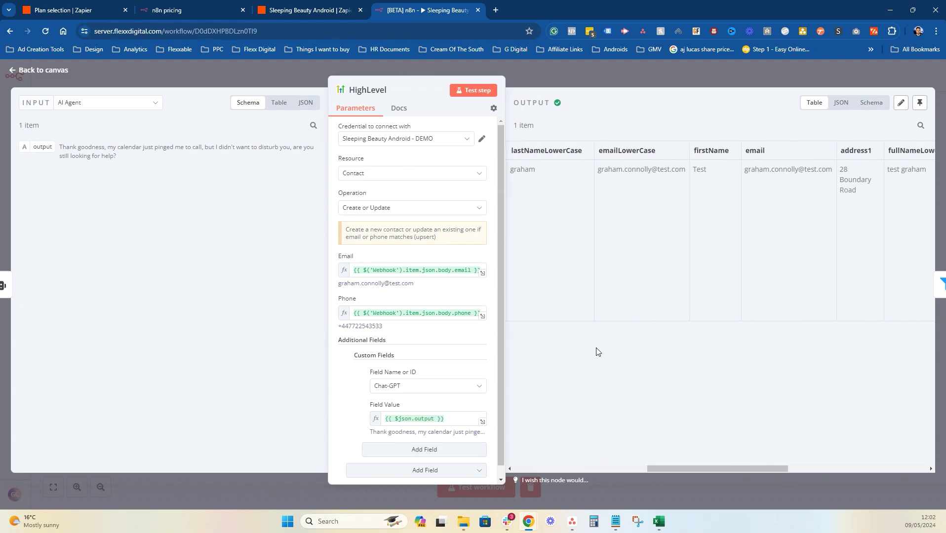
scroll(598, 352, "right", 6)
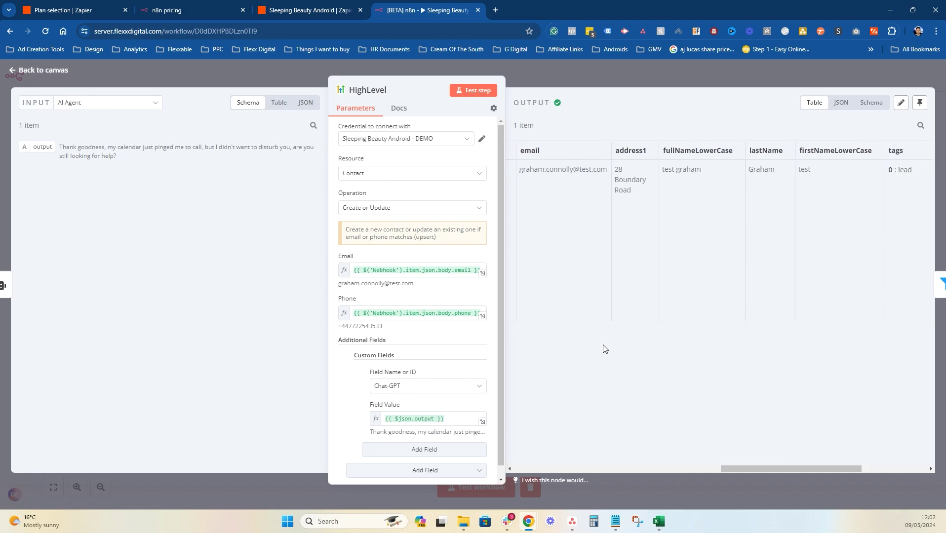
scroll(595, 339, "left", 15)
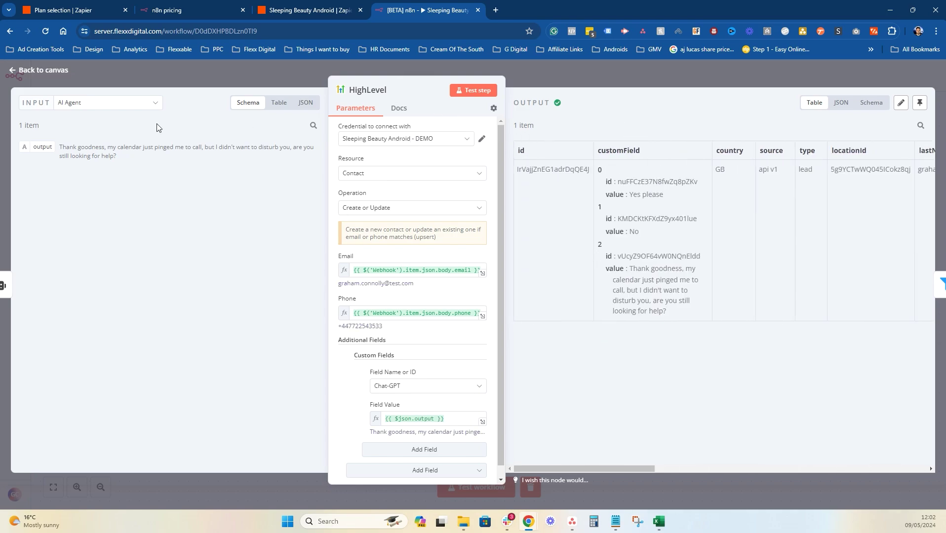
left_click(84, 102)
left_click(115, 145)
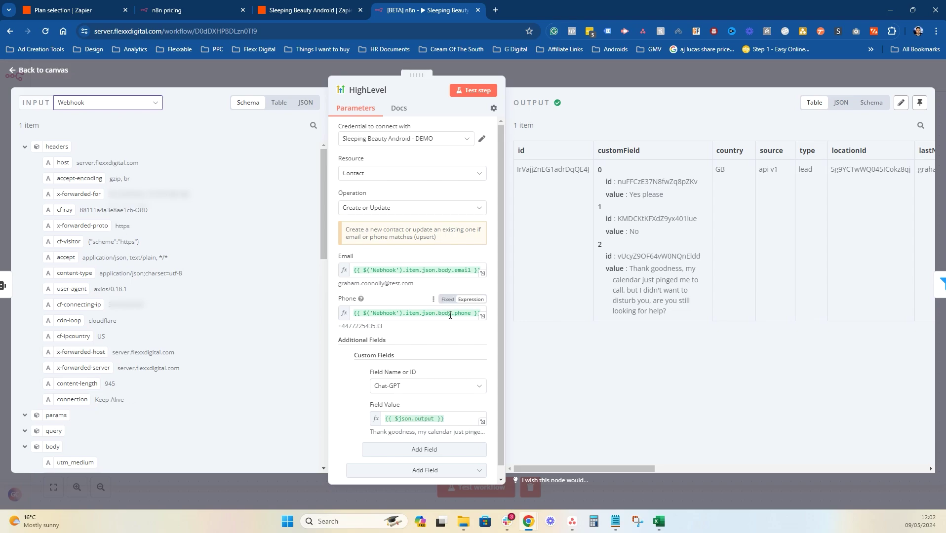
left_click(121, 103)
left_click(119, 131)
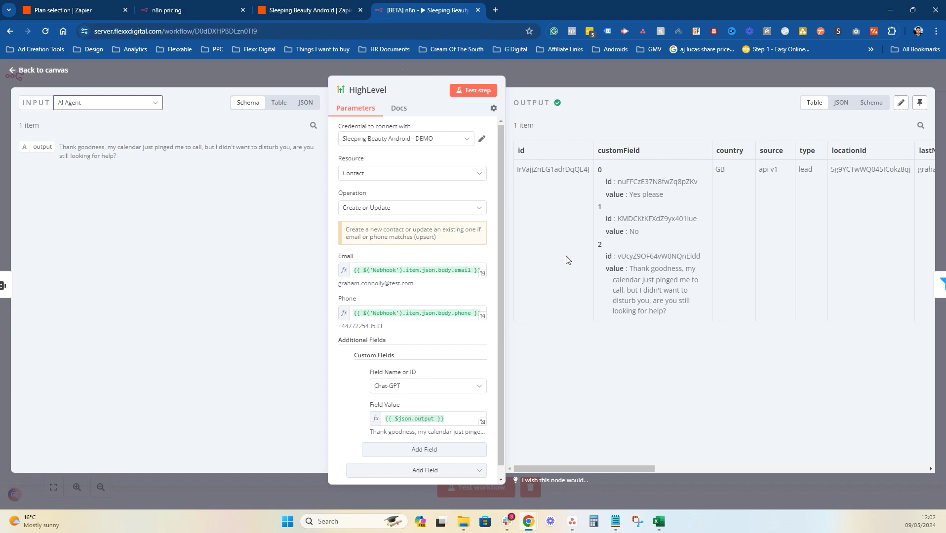
left_click(588, 78)
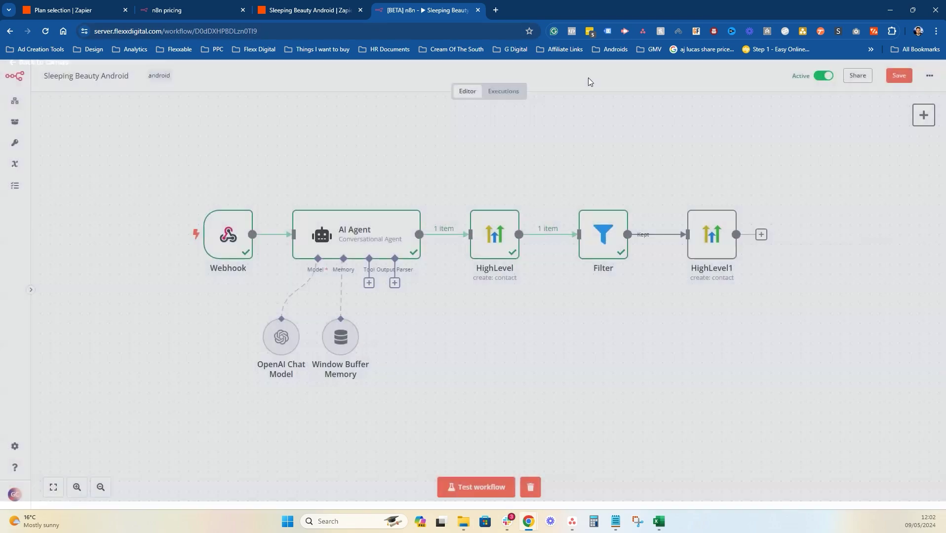
double_click(617, 265)
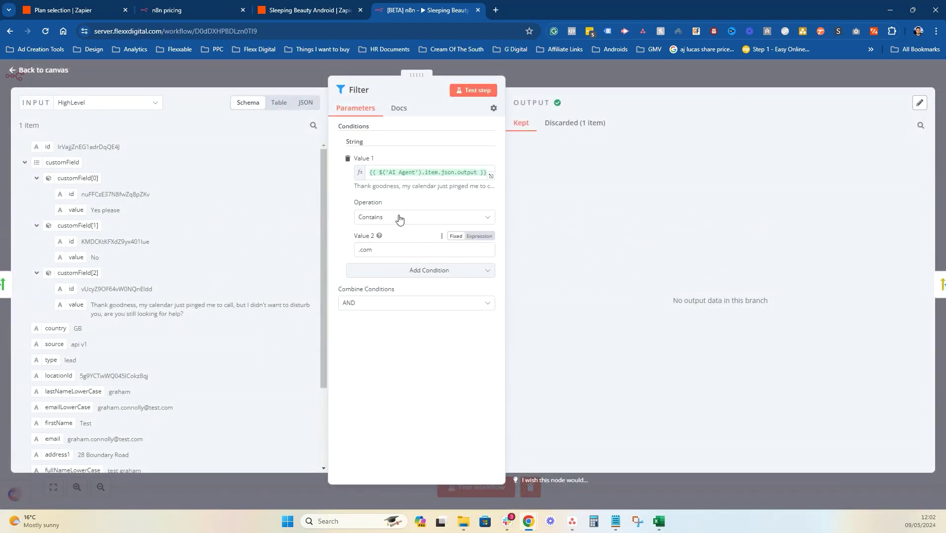
left_click(596, 74)
- Back in the Zapier zap, review step 5's path rule requiring the reply to contain the calendar link
left_click(312, 4)
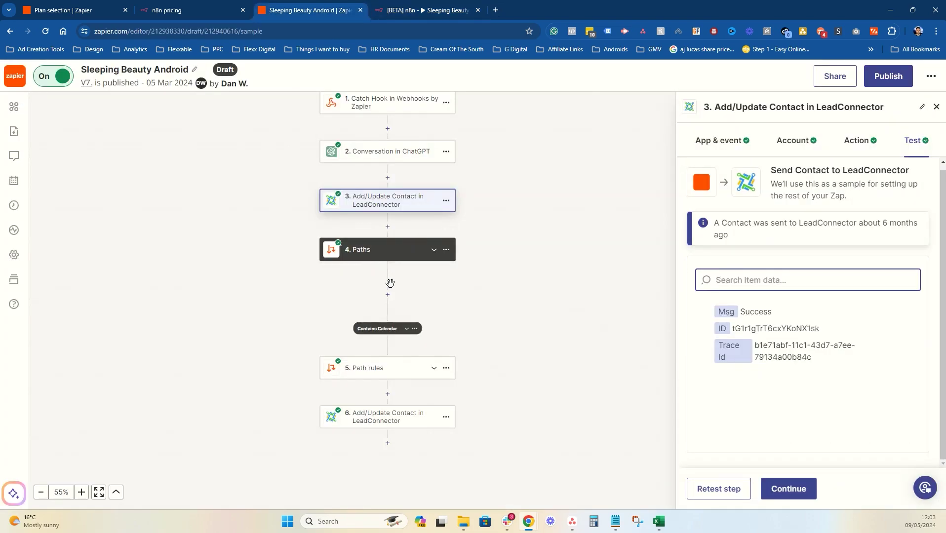
left_click(416, 266)
left_click(390, 371)
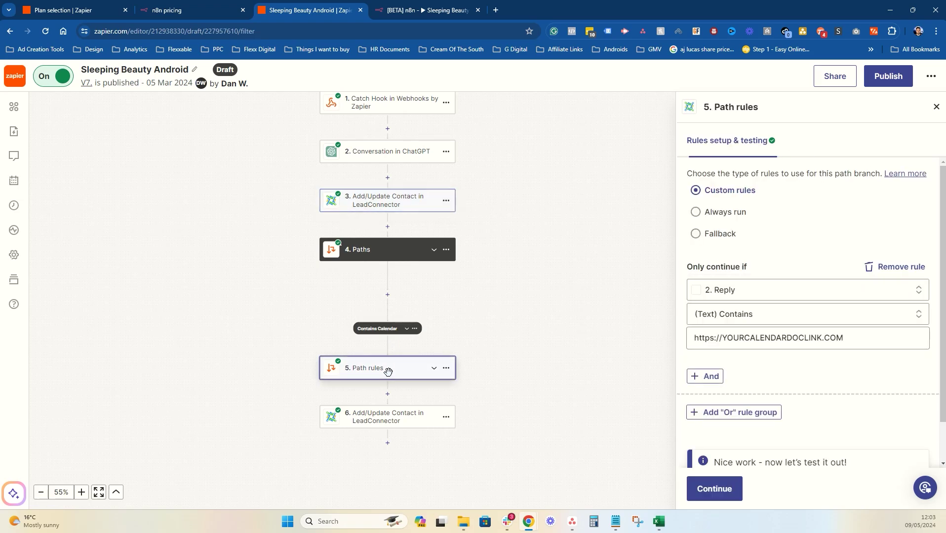
scroll(790, 188, "down", 2)
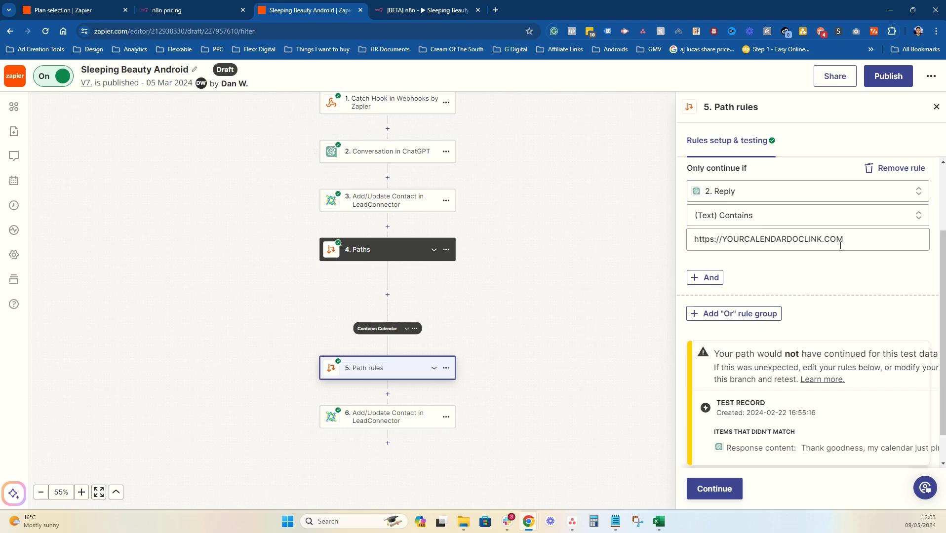
scroll(350, 274, "down", 2)
- Check step 6's contact update, then return to the n8n Sleeping Beauty Android workflow
left_click(420, 377)
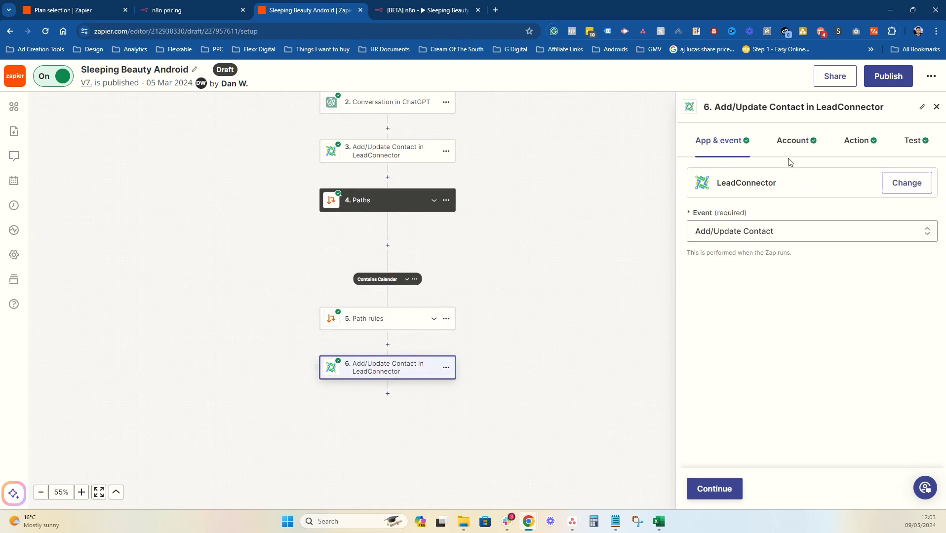
left_click(420, 10)
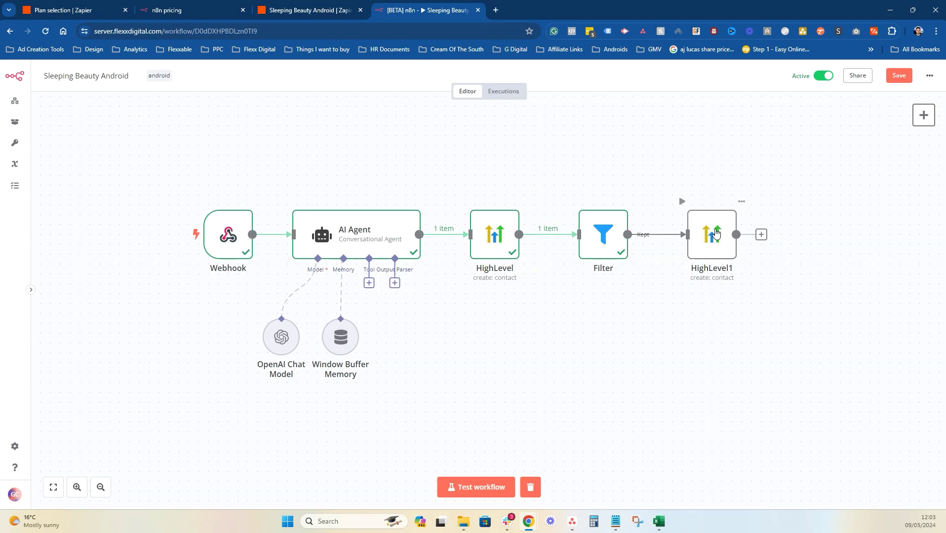
scroll(755, 293, "up", 1)
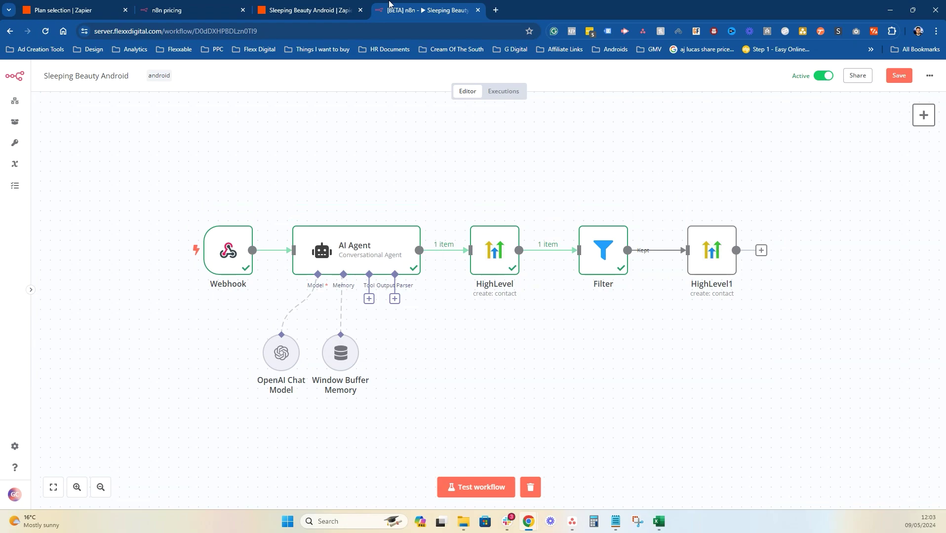
left_click(313, 6)
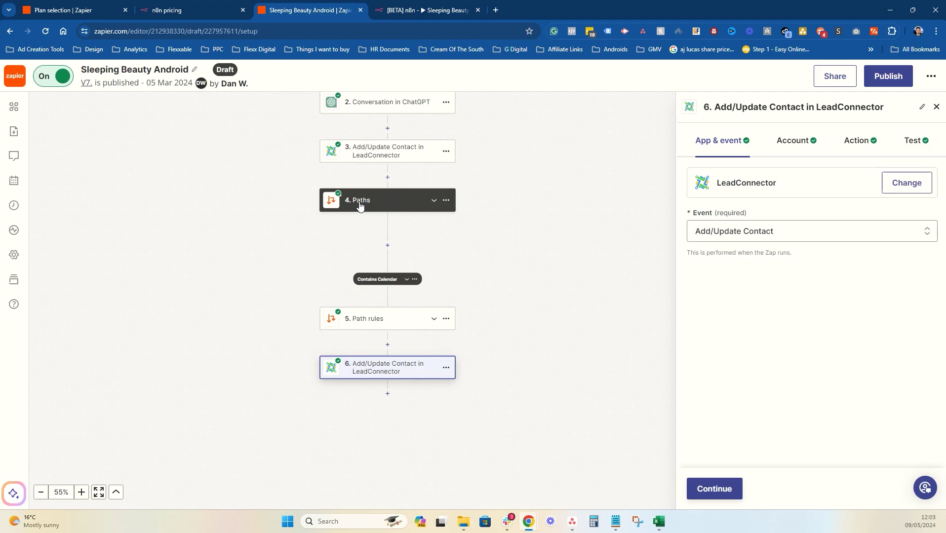
left_click(390, 248)
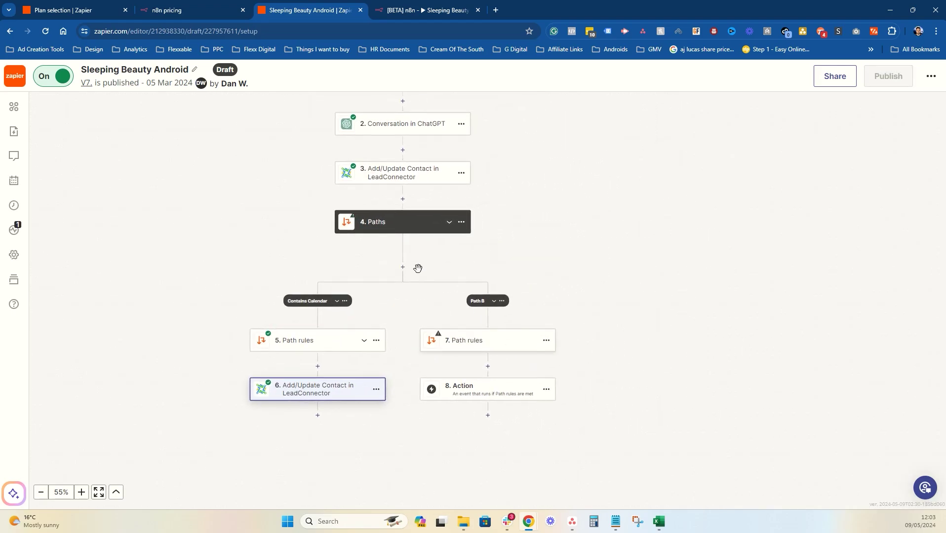
left_click(502, 300)
left_click(549, 442)
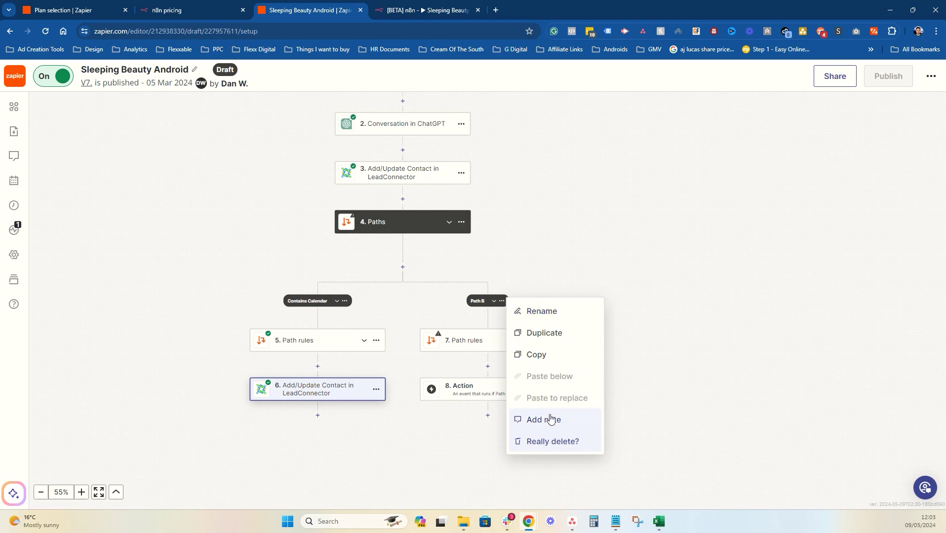
left_click(572, 446)
left_click(391, 6)
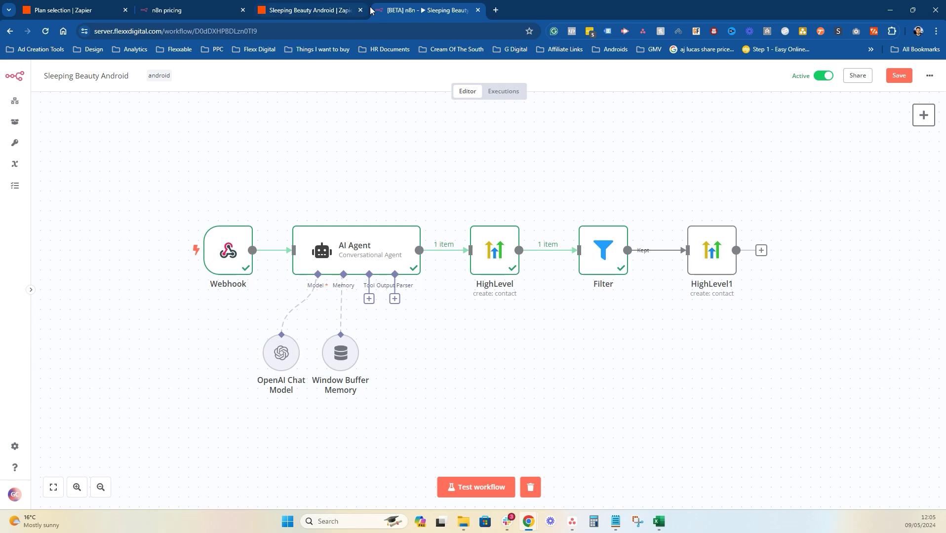
left_click(341, 7)
scroll(330, 263, "up", 1)
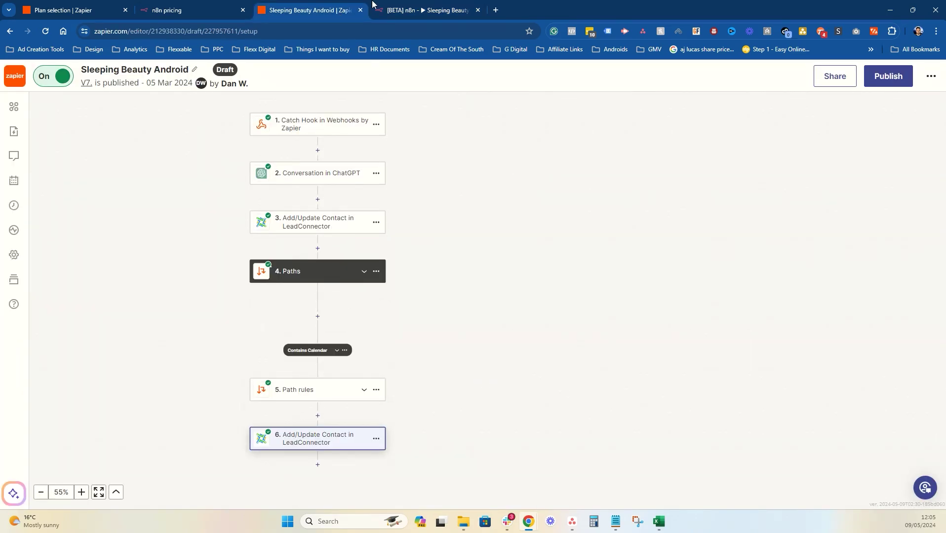
left_click(401, 13)
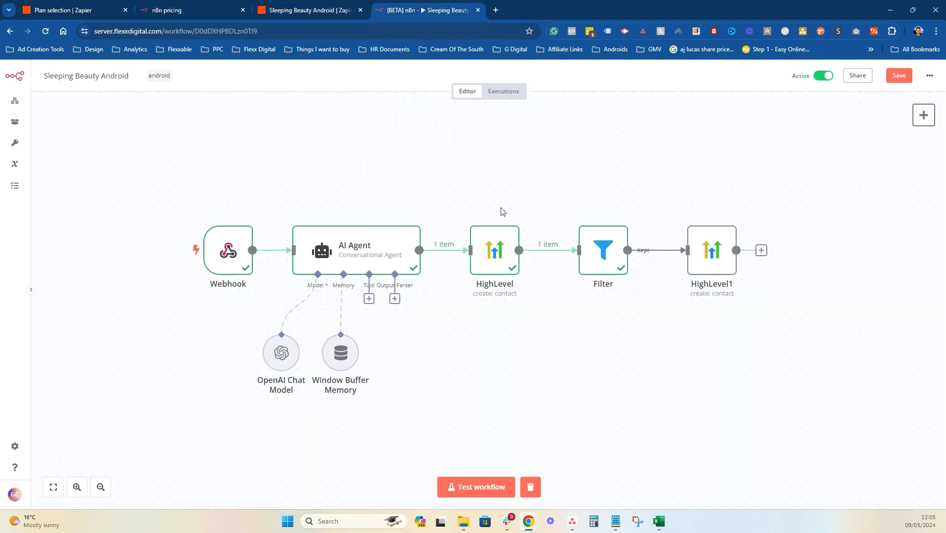